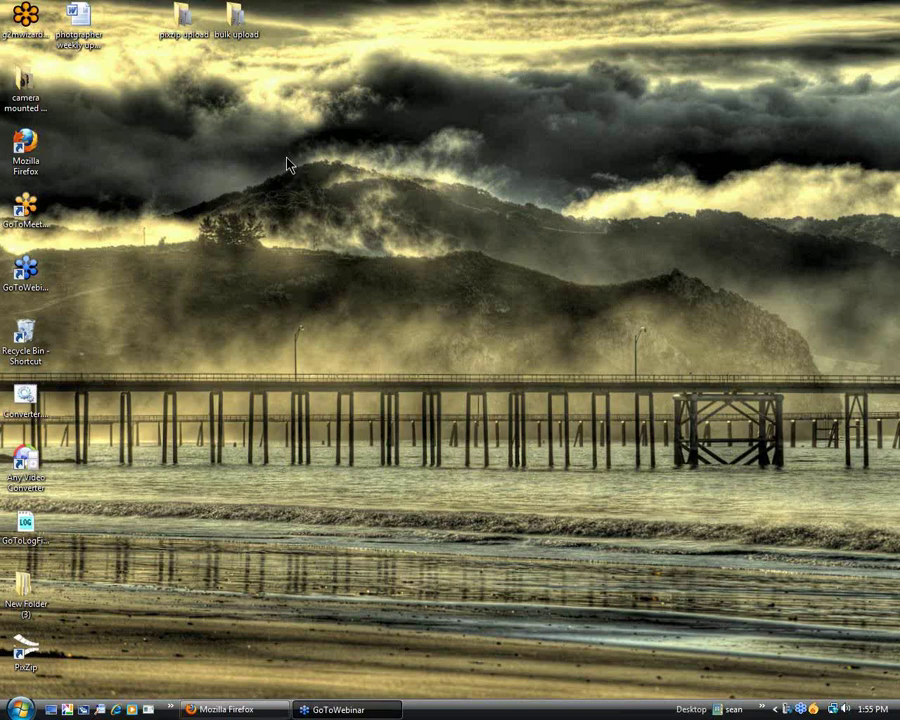
Review the source photos in the pixzip upload folder and the tour listed in the Shot Queue on the CirclePix site.
double_click(178, 29)
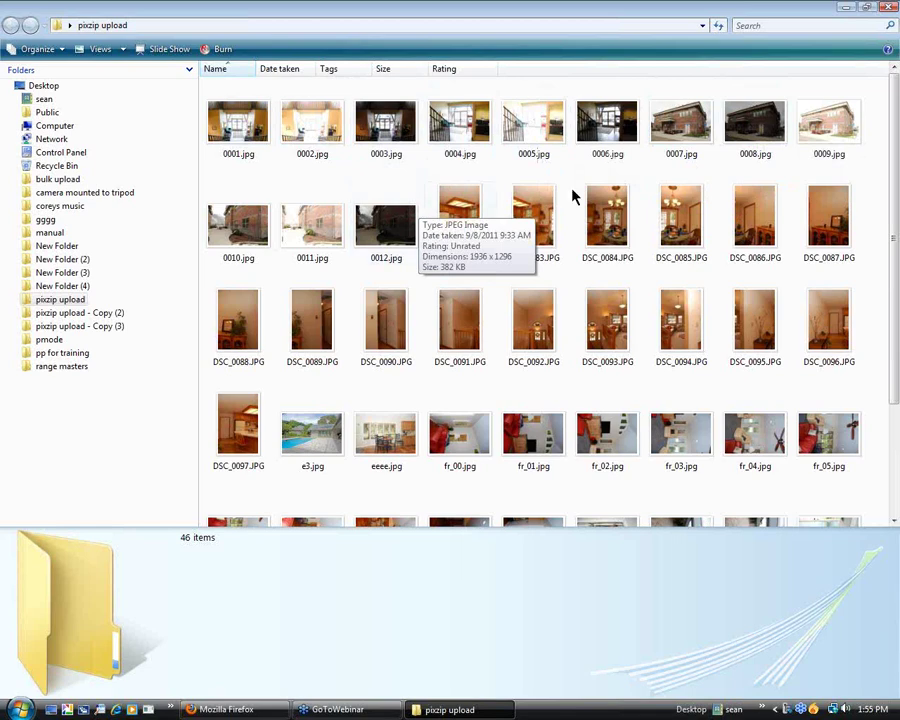
left_click(887, 8)
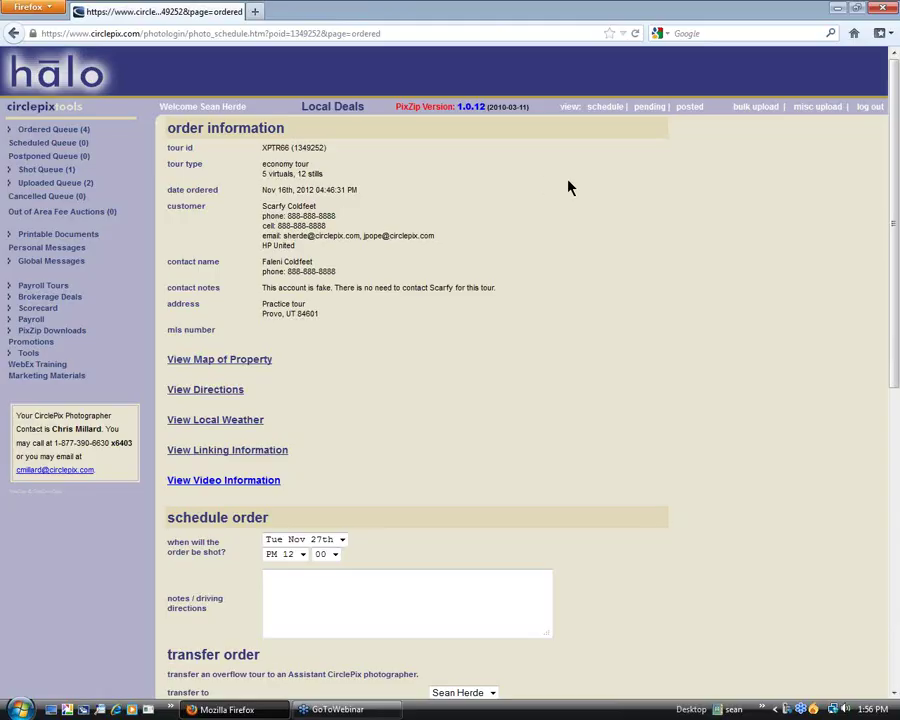
left_click(12, 169)
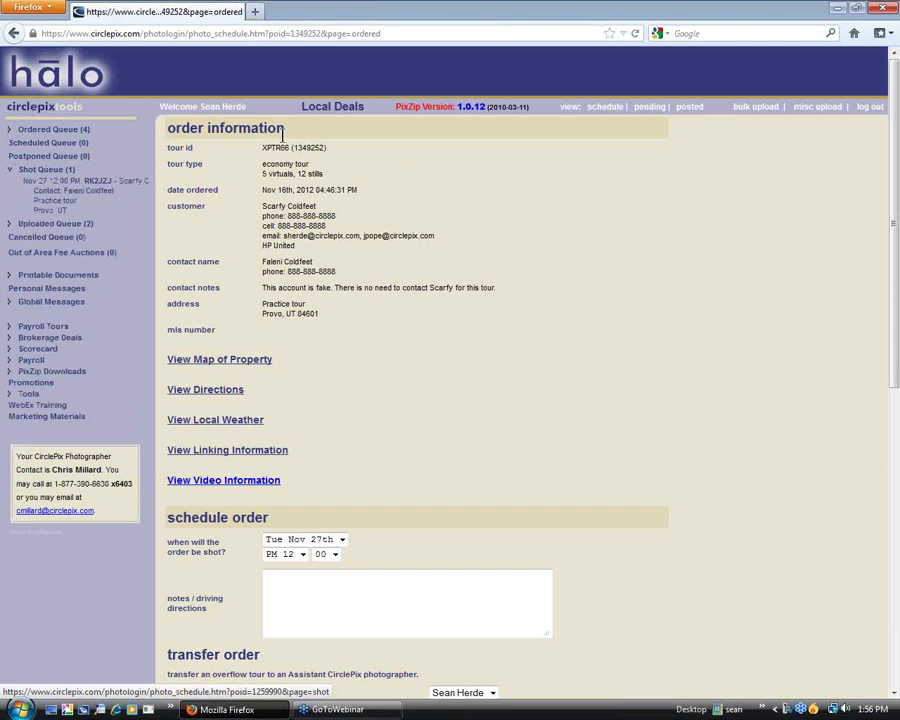
left_click(838, 10)
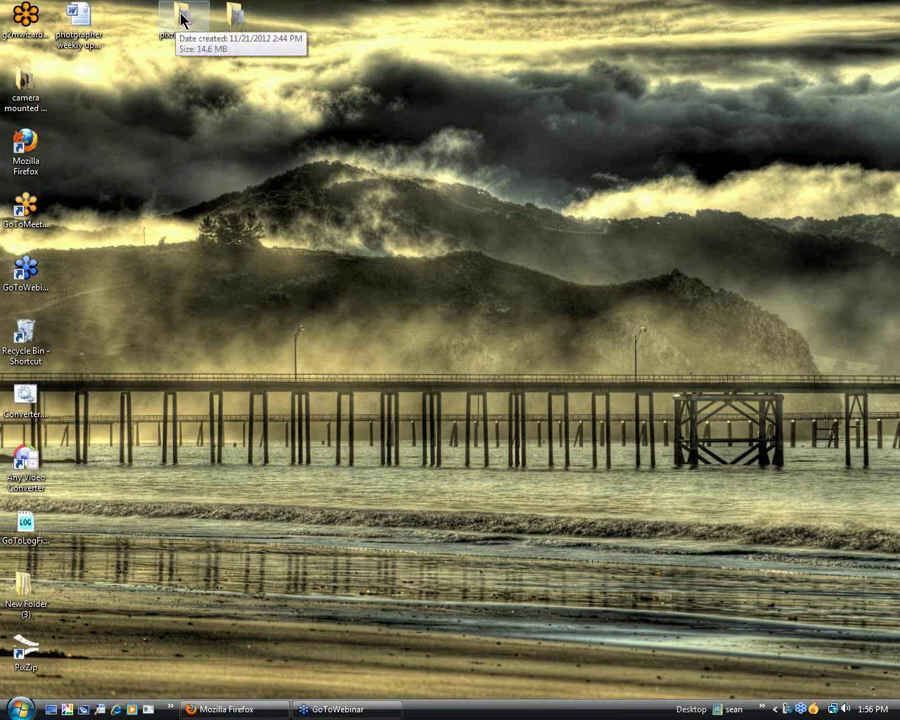
Switch to PixZip and create a new PixZip file for the tour in the Shot Queue.
left_click(45, 645)
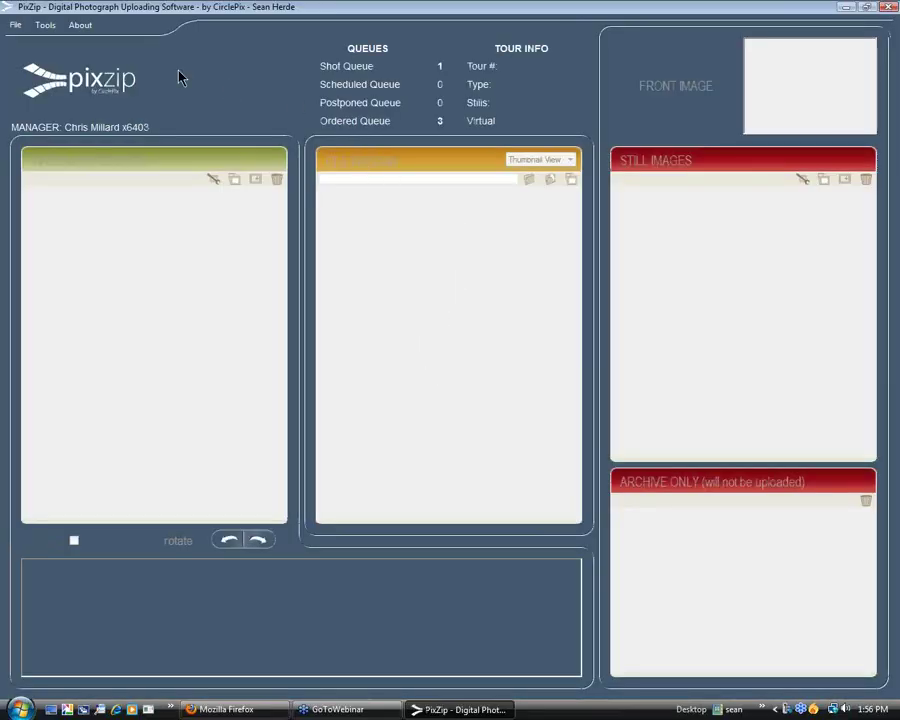
left_click(16, 28)
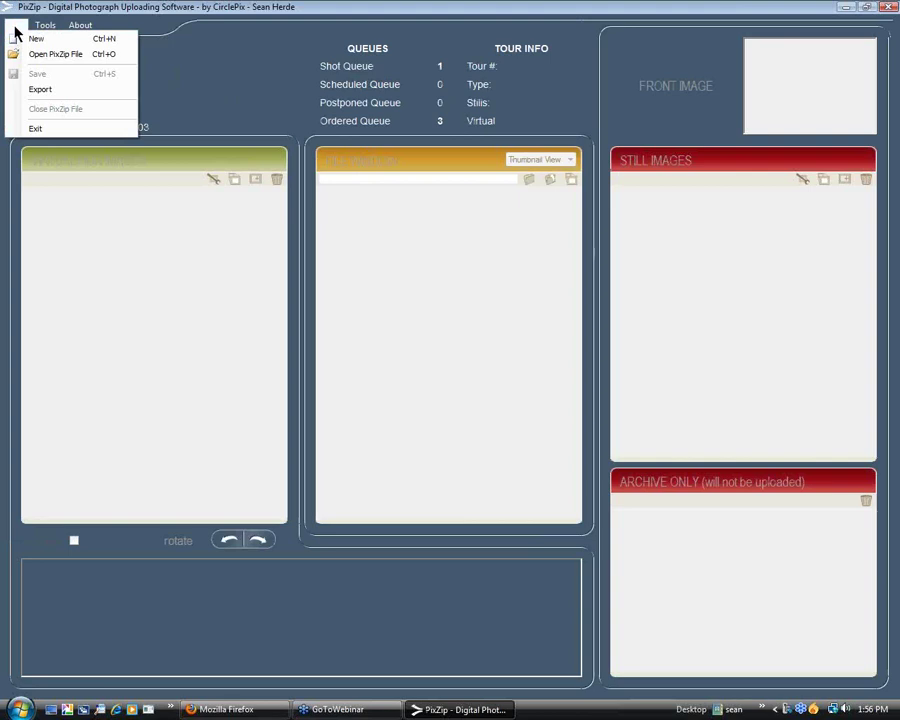
left_click(37, 38)
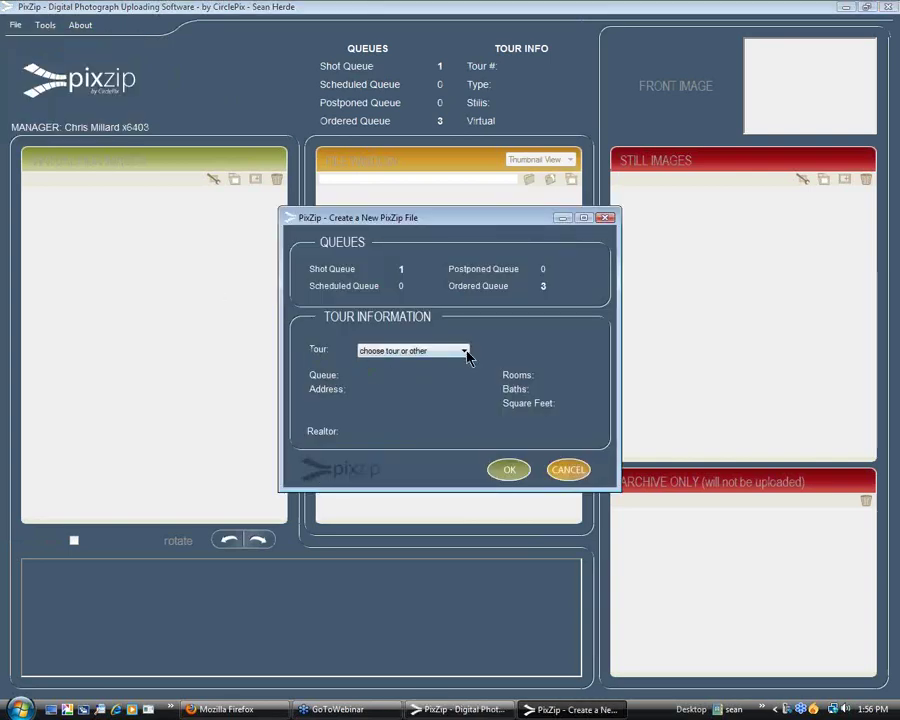
left_click(465, 352)
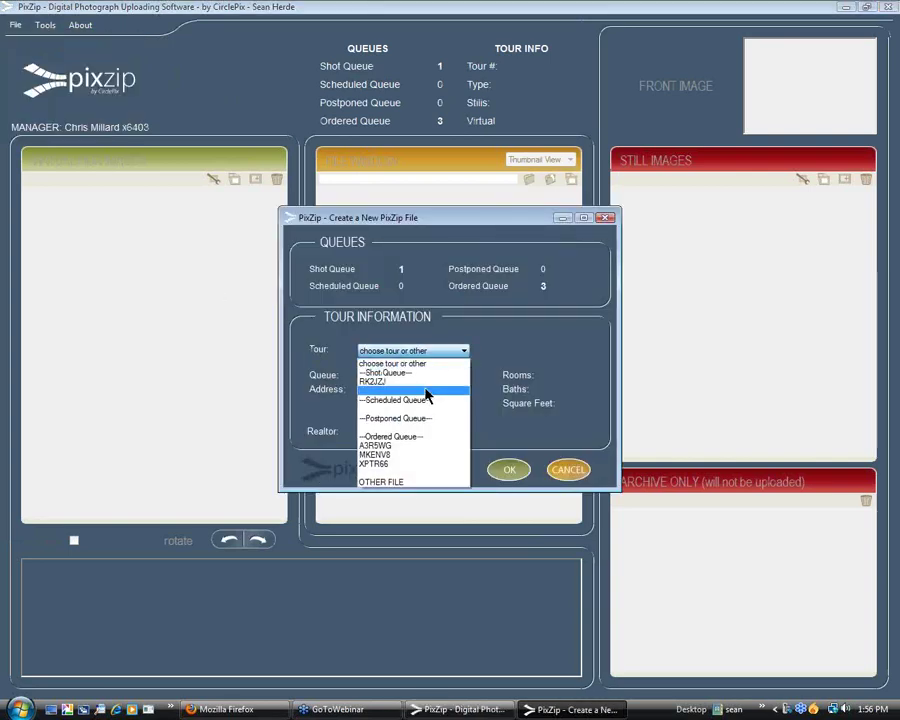
left_click(396, 384)
left_click(510, 469)
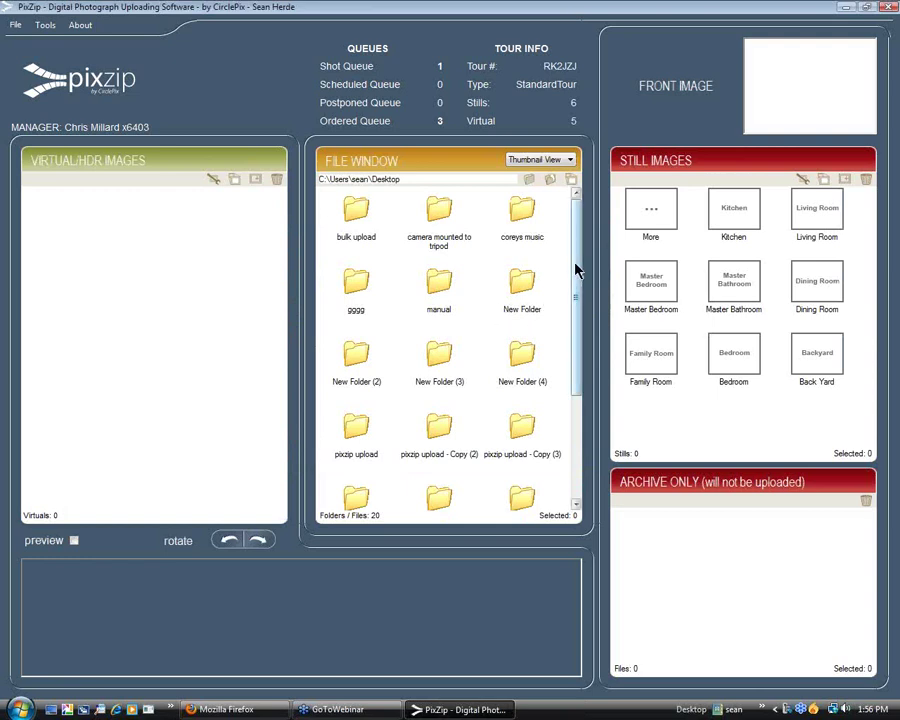
Browse to the pixzip upload folder and add 0001.jpg, 0002.jpg and 0003.jpg as a new virtual/HDR image.
left_click_drag(578, 267, 578, 315)
double_click(354, 352)
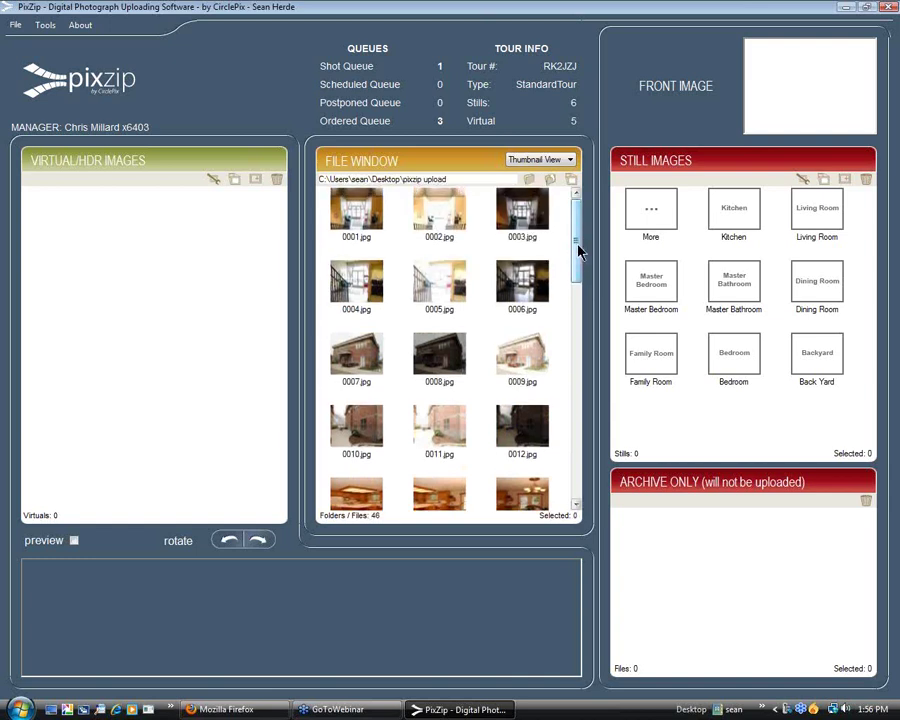
left_click(362, 218)
left_click(439, 212, "ctrl")
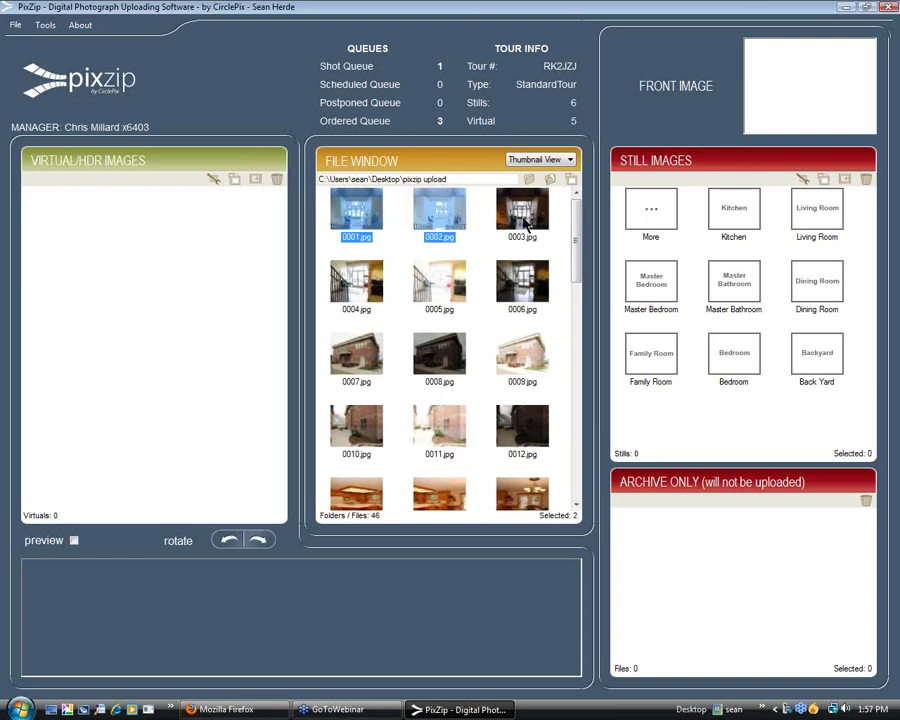
left_click(530, 218, "ctrl")
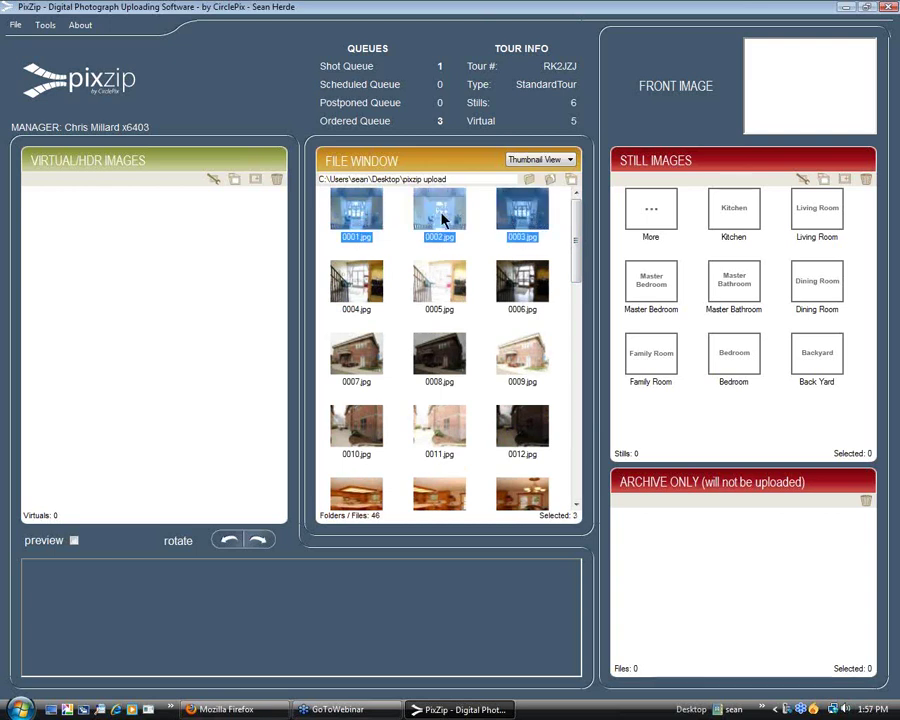
left_click(158, 222)
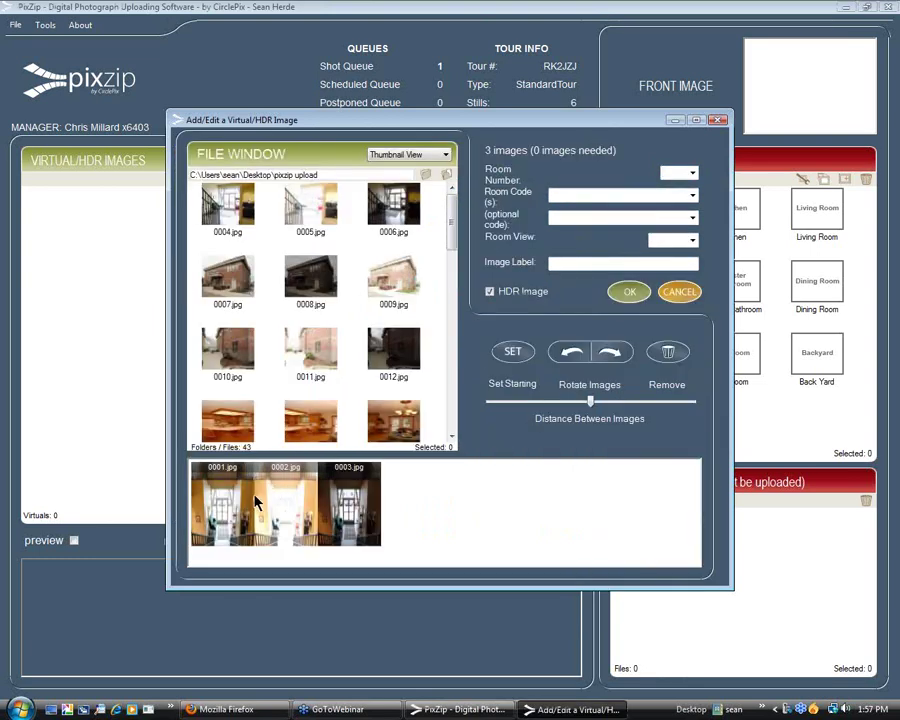
Give the new HDR image the room code Lobby and the image label Lobby, and save it.
left_click(563, 196)
type("lobby")
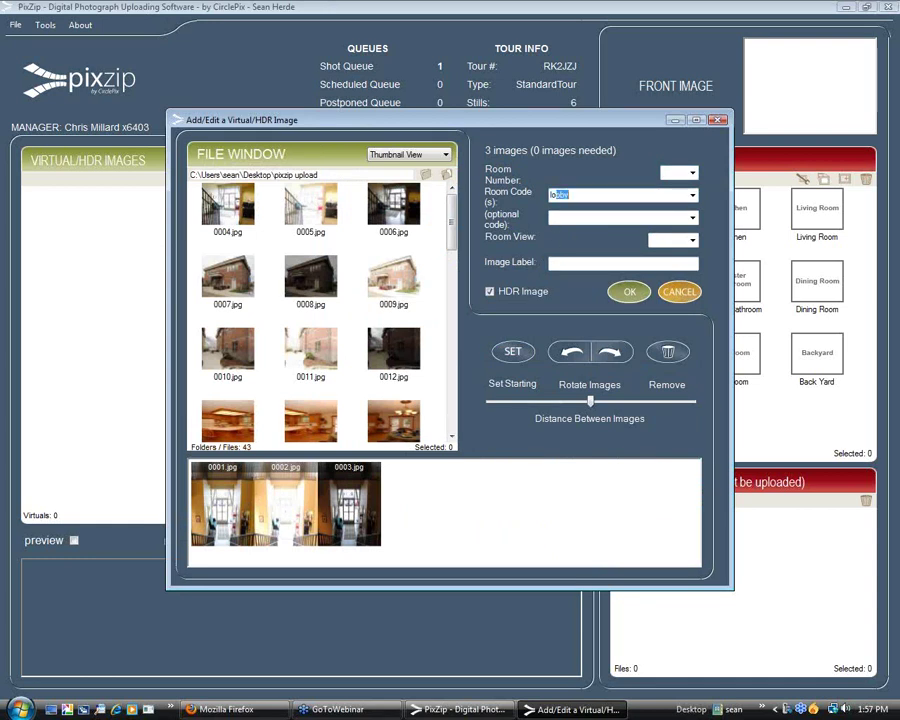
left_click(552, 262)
type("Lobby")
left_click(628, 292)
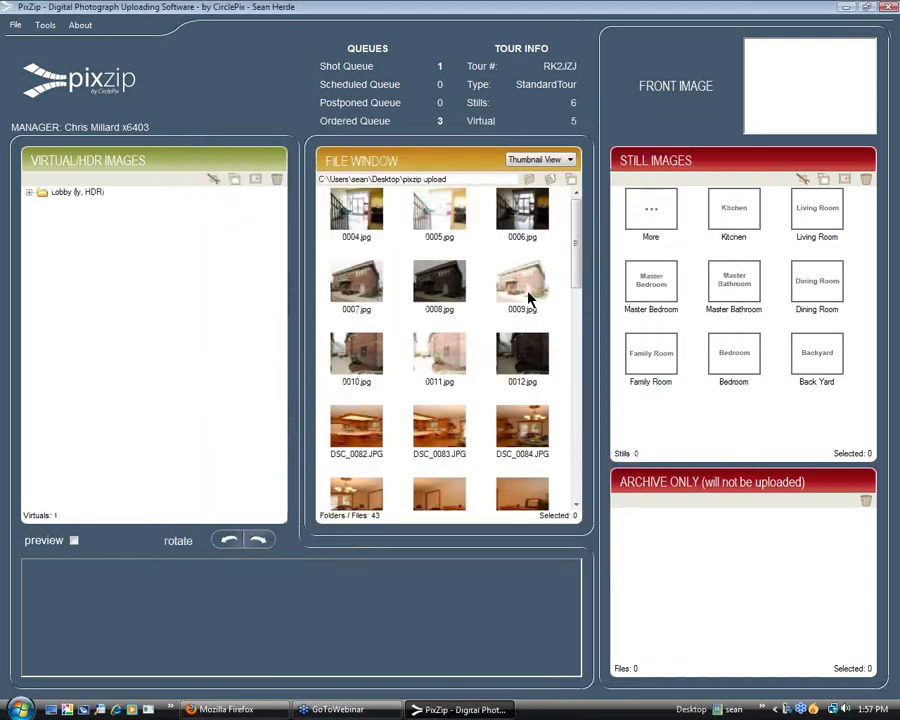
Add 0004.jpg, 0005.jpg and 0006.jpg together as a second virtual/HDR image.
left_click(357, 205)
left_click(420, 212, "ctrl")
left_click(520, 205, "ctrl")
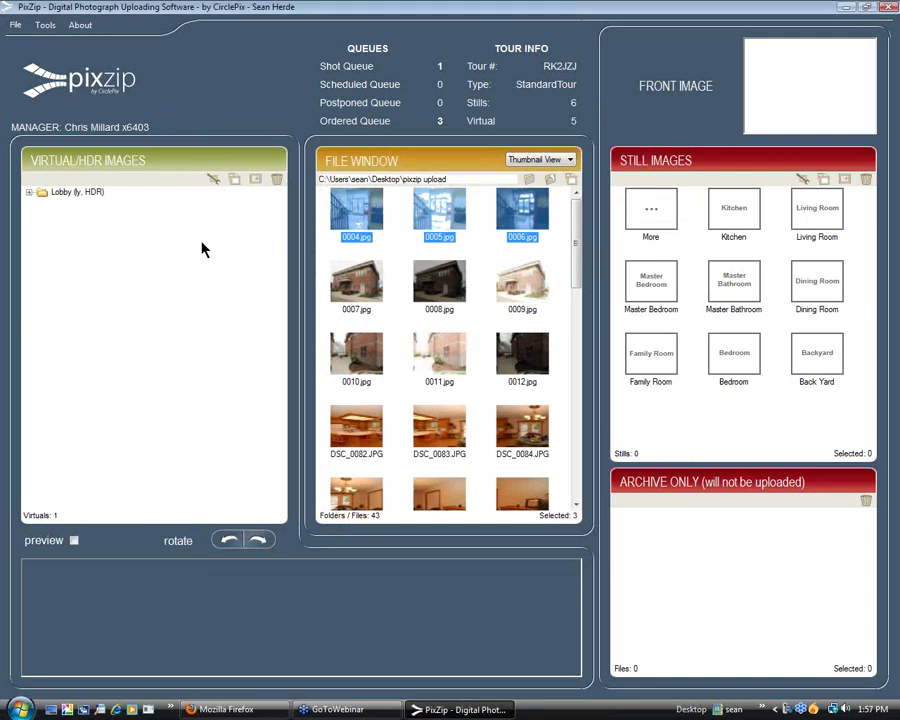
left_click(72, 249)
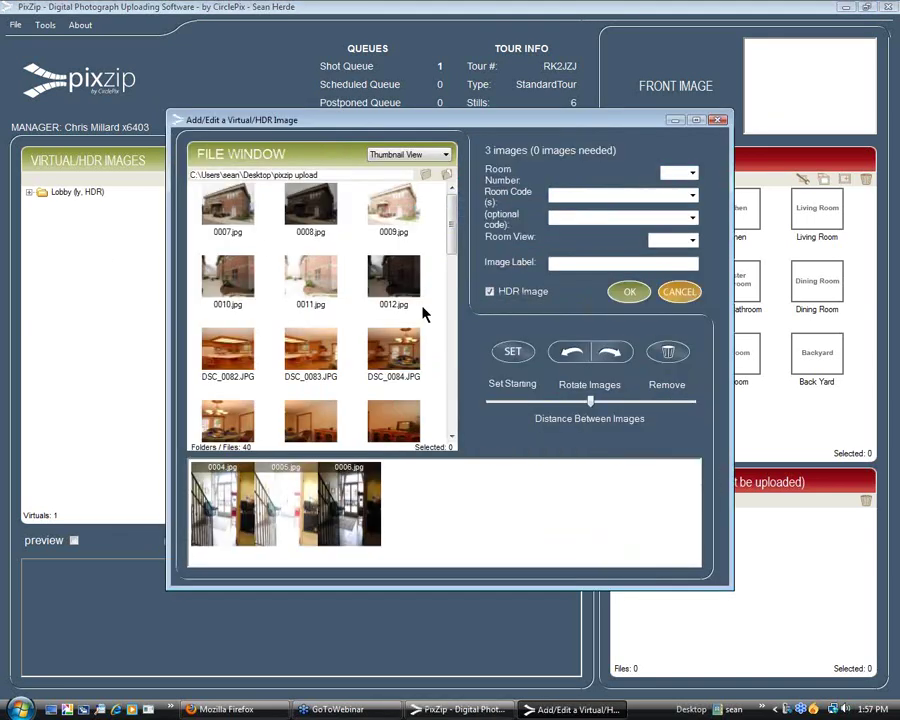
Set the second HDR image's room code to Lobby and its room view to 2nd View, and save it.
left_click(573, 196)
type("lobby")
key("Tab")
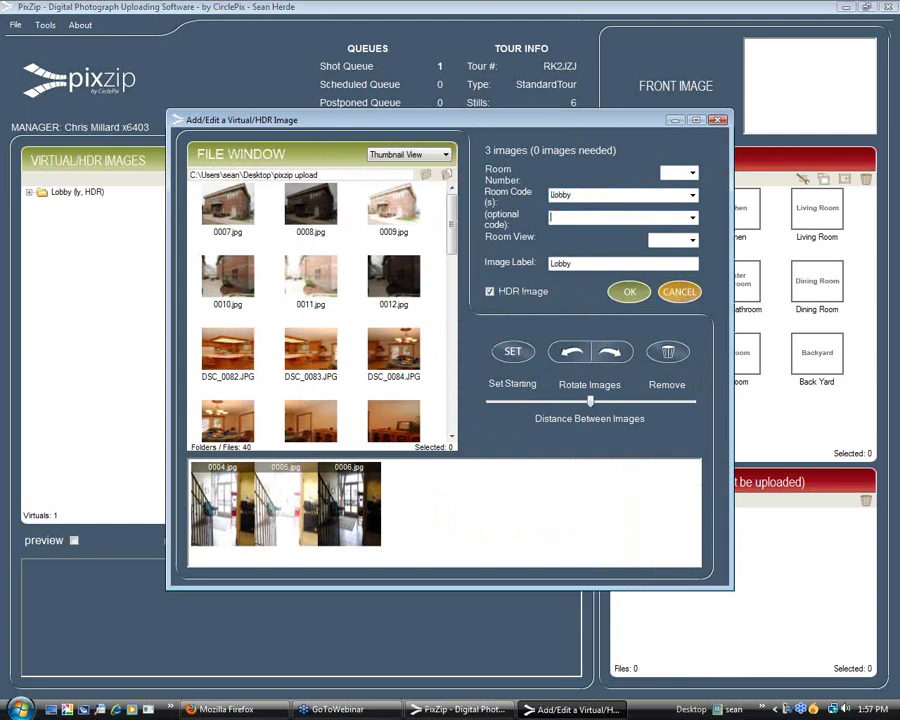
left_click(689, 239)
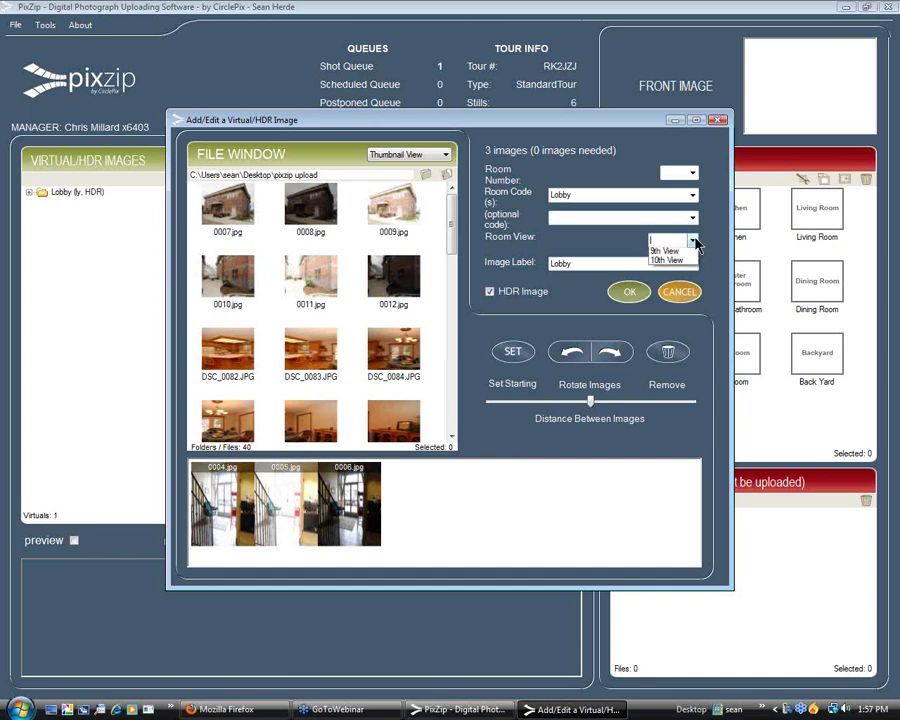
left_click(683, 263)
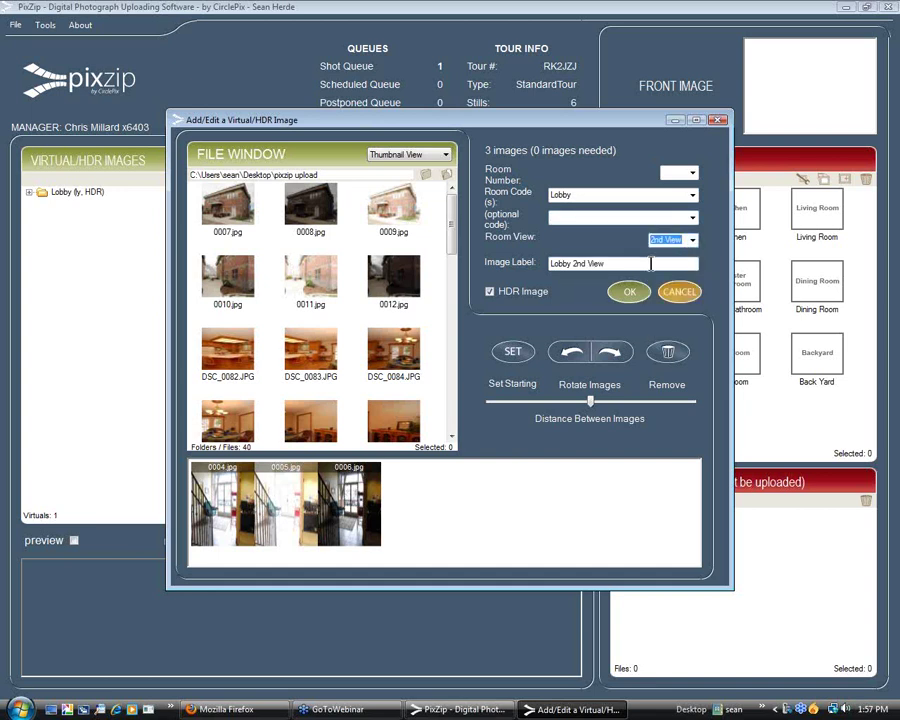
left_click(629, 292)
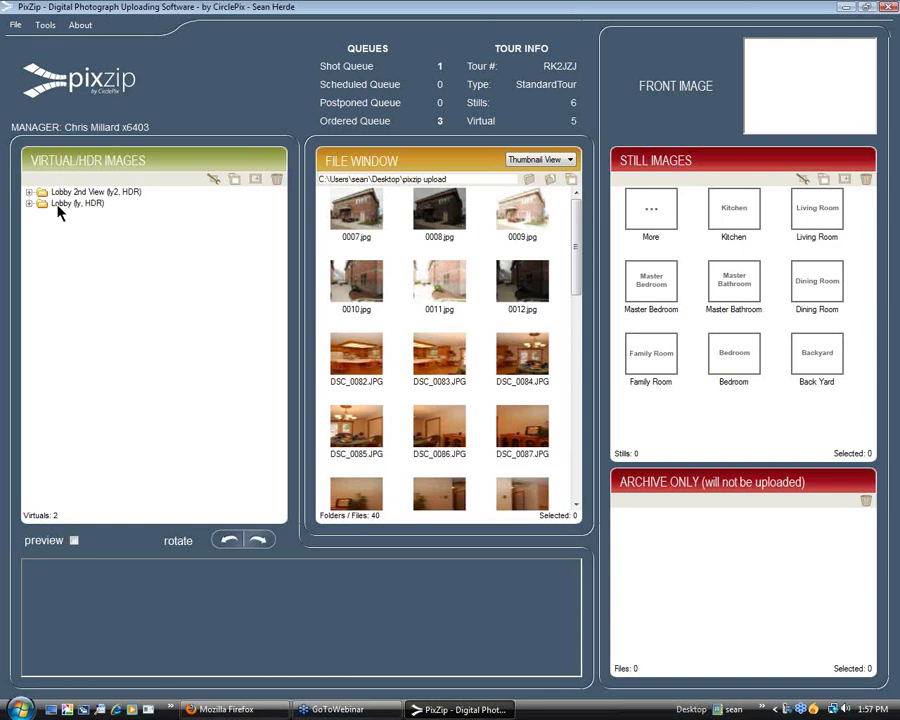
Add 0007.jpg, 0008.jpg and 0009.jpg as a virtual/HDR image with the room code Front.
left_click(362, 226)
left_click(440, 215, "ctrl")
left_click(522, 218, "ctrl")
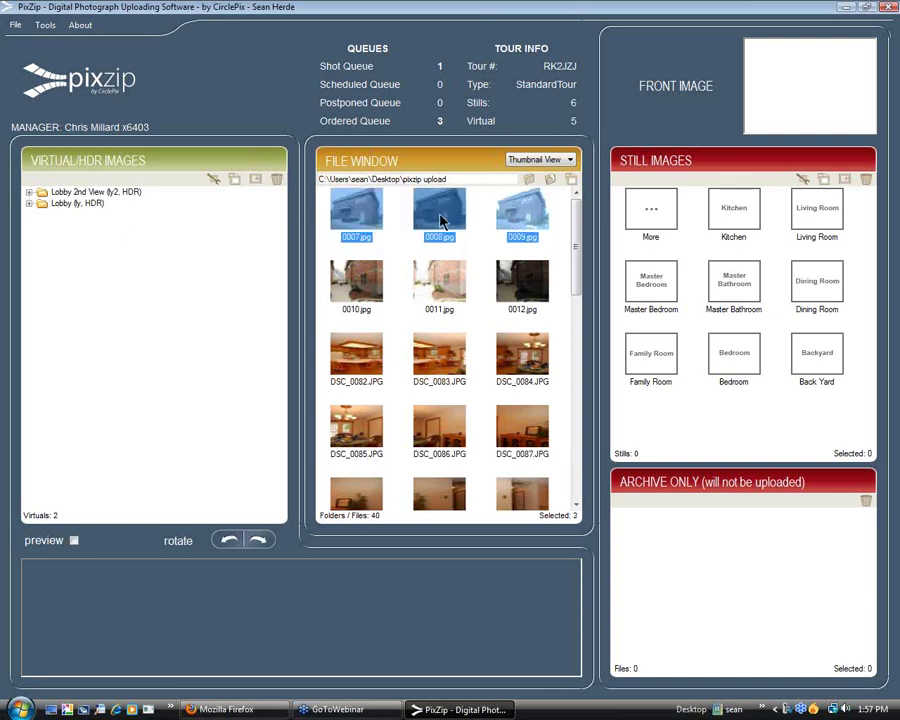
left_click(86, 266)
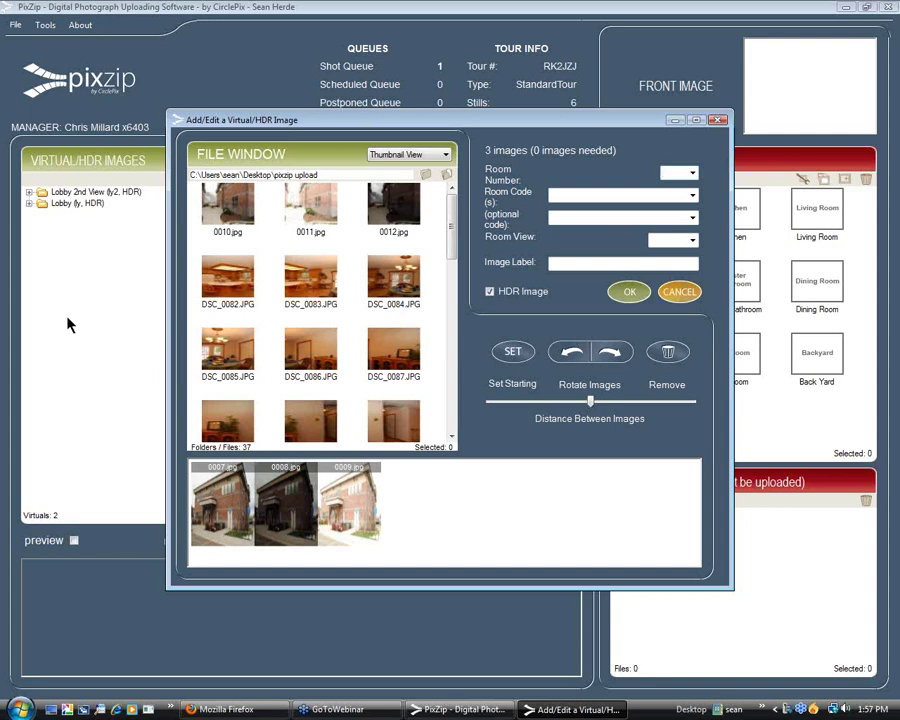
left_click(564, 193)
type("fron")
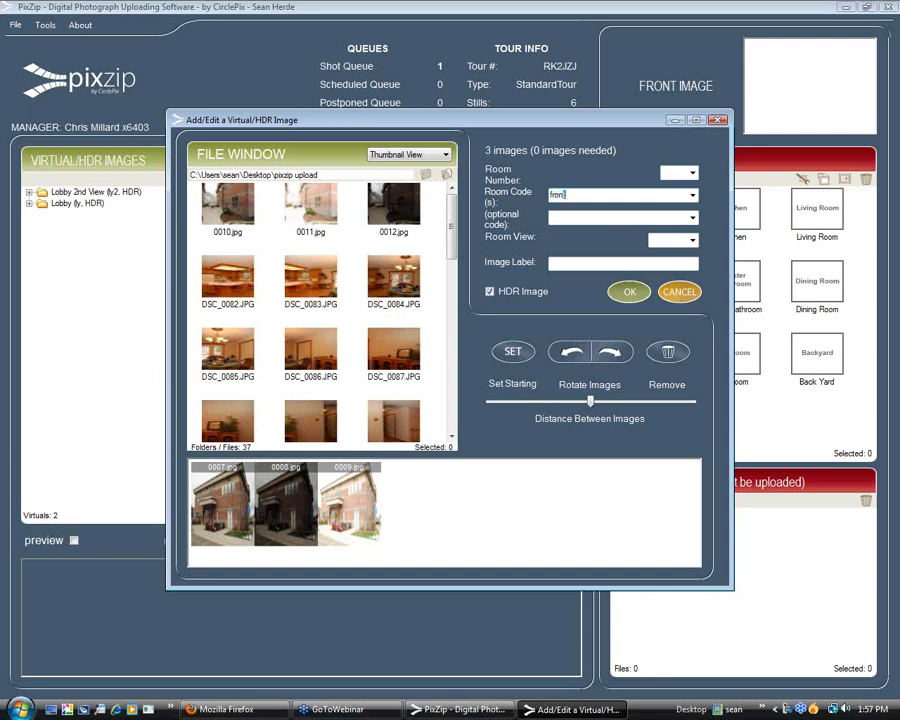
key("Tab")
left_click(628, 292)
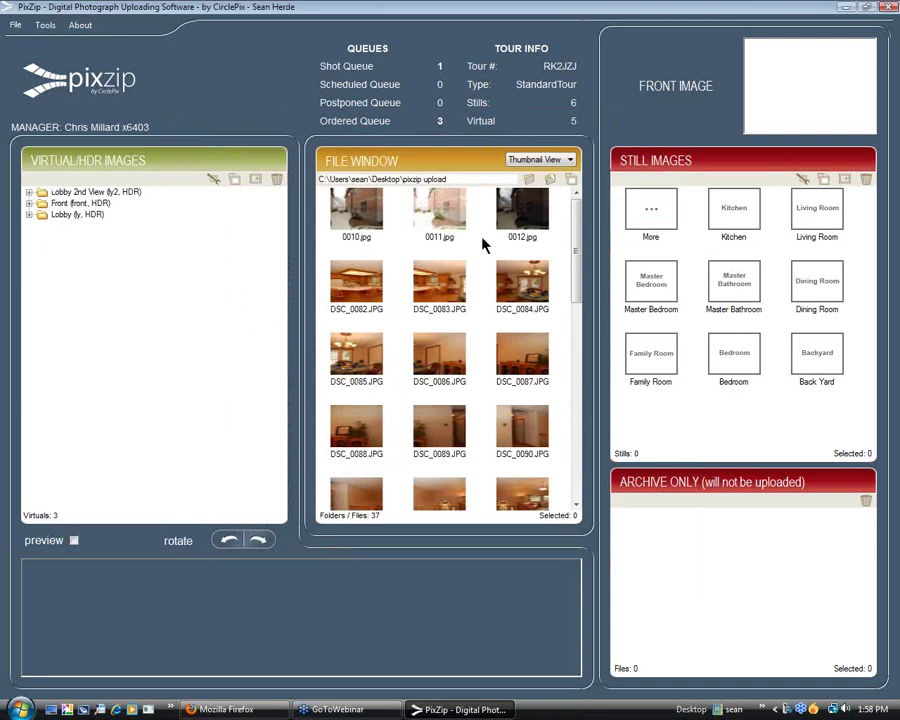
Add 0010.jpg, 0011.jpg and 0012.jpg as a virtual/HDR image with the room code Side Yard.
left_click(368, 205)
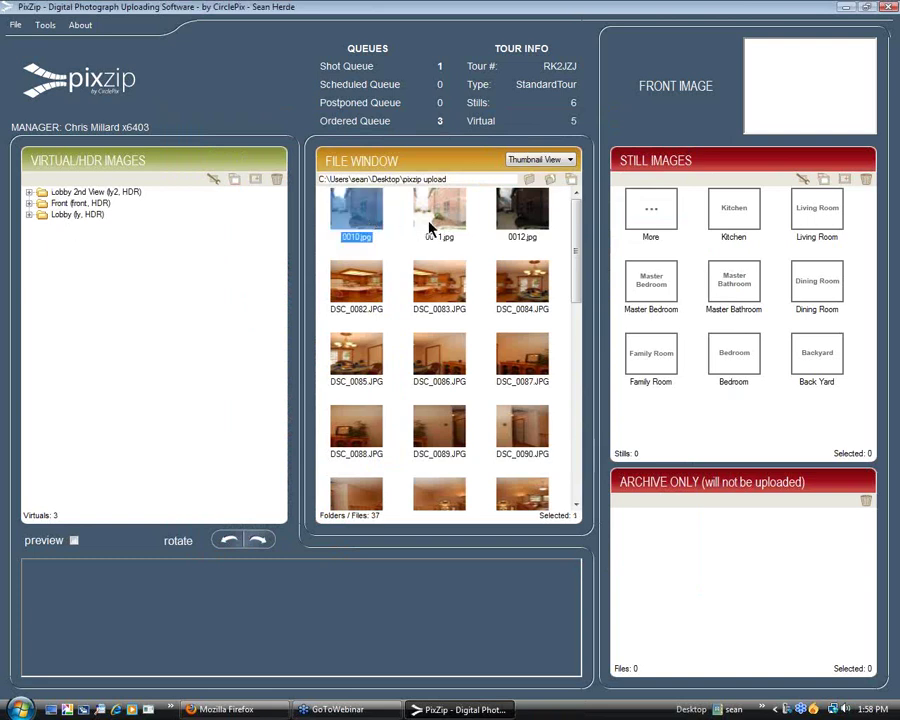
left_click(432, 222, "ctrl")
left_click(515, 212, "ctrl")
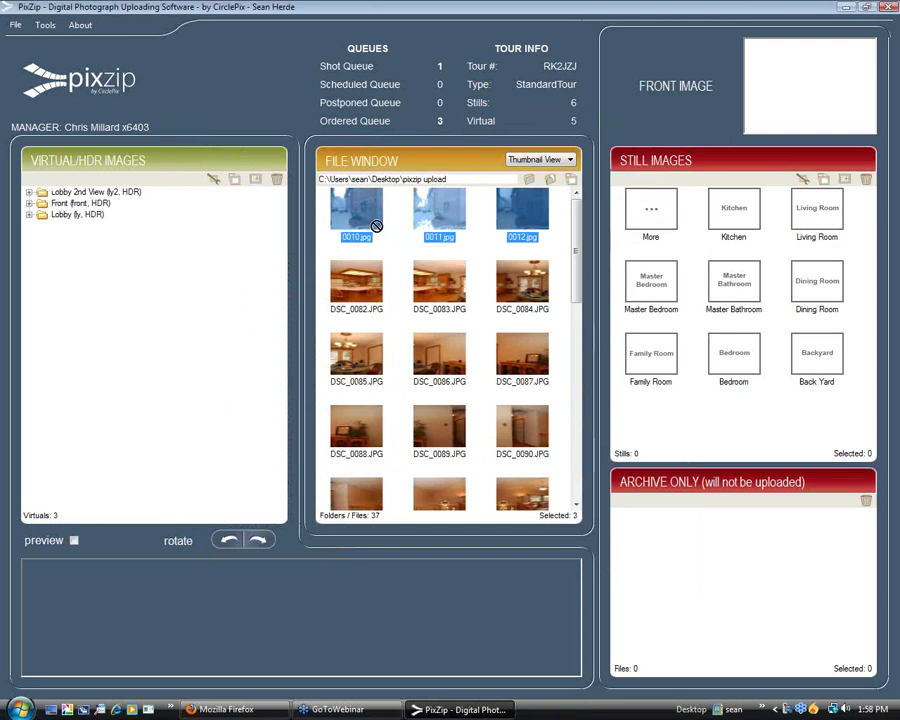
left_click(72, 289)
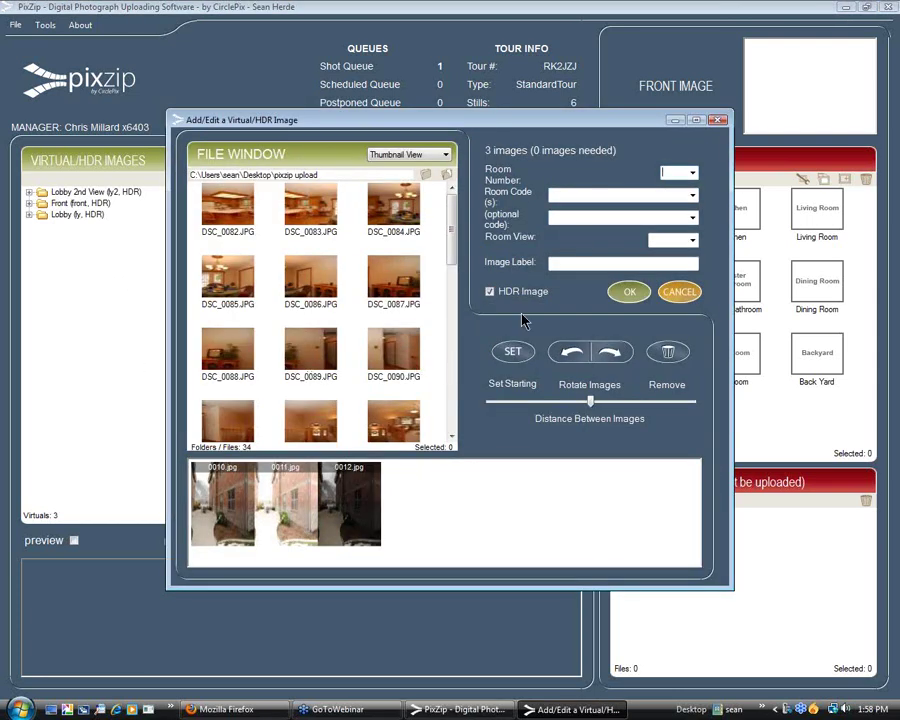
left_click(584, 196)
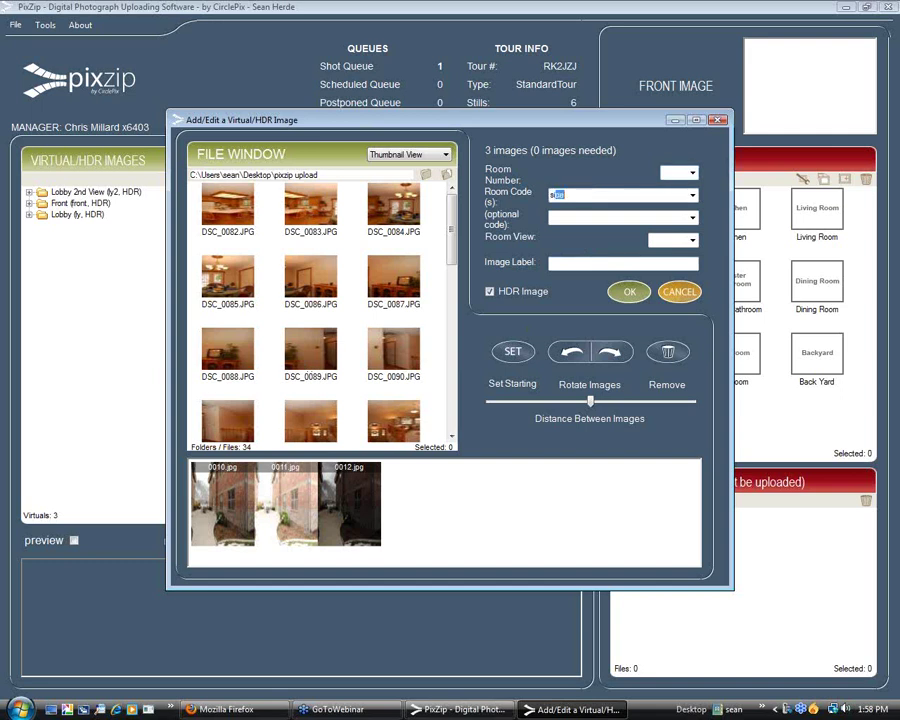
type("sid")
left_click(692, 195)
left_click(653, 228)
left_click(632, 292)
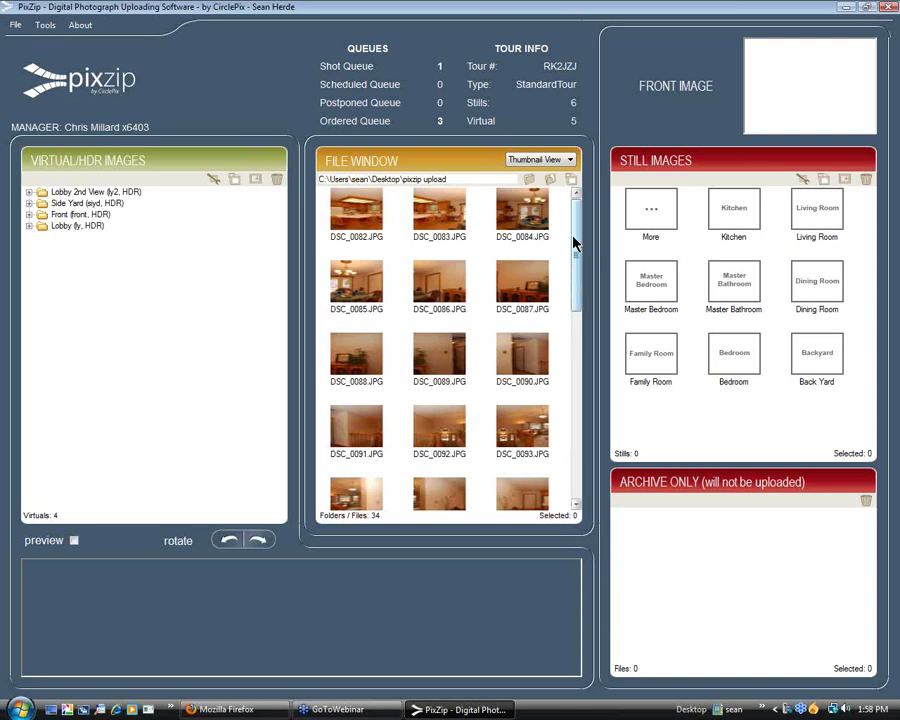
Auto-select 16 images starting from DSC_0082.JPG and add them as a new virtual image.
right_click(354, 213)
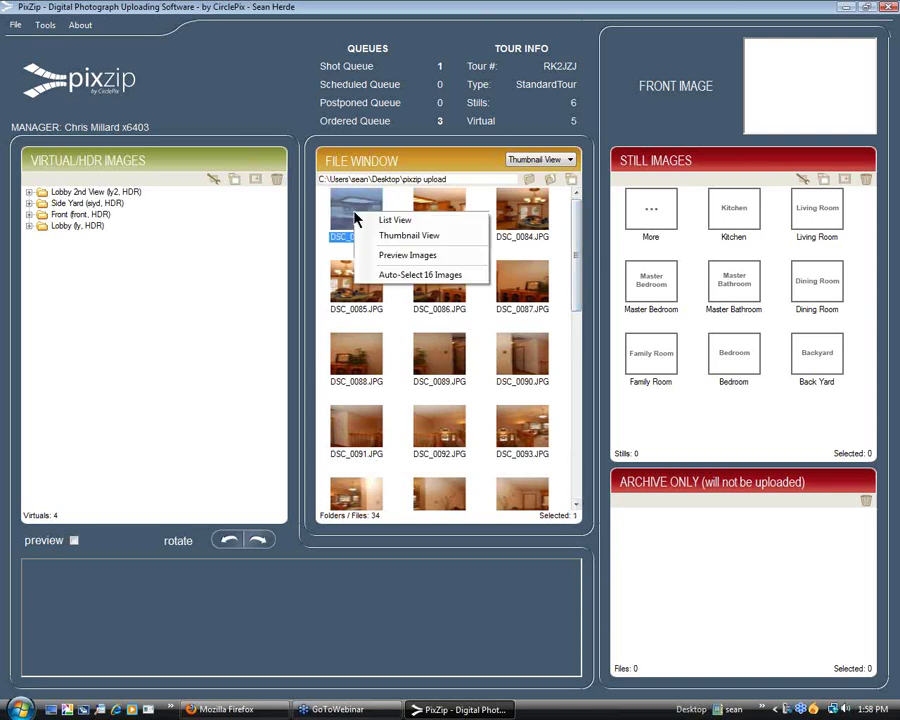
left_click(404, 274)
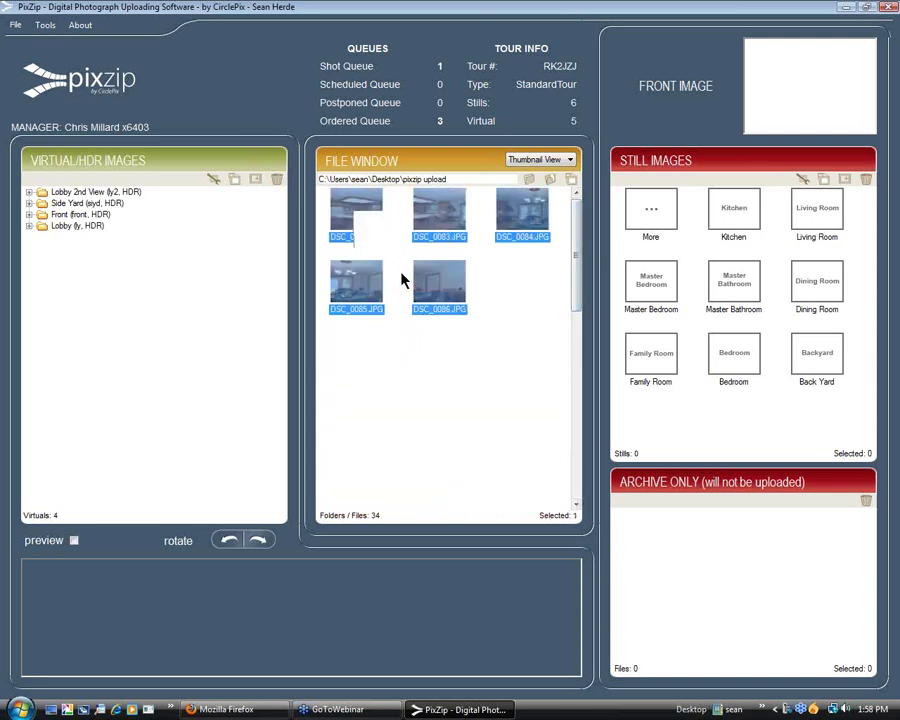
left_click_drag(372, 218, 70, 293)
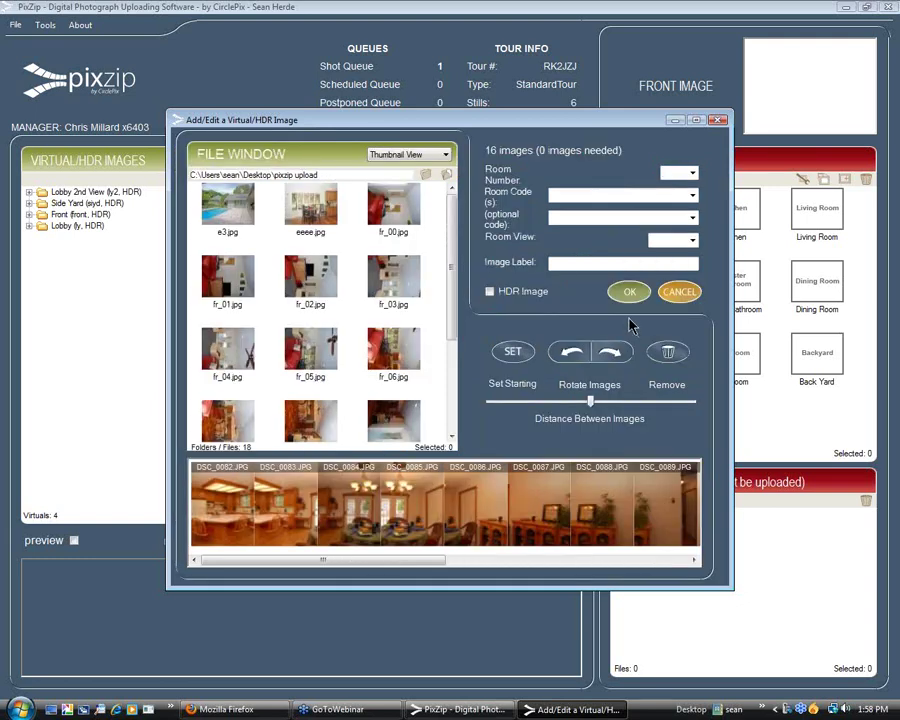
Set the new 16-image virtual's room code to Kitchen and save it.
left_click(609, 196)
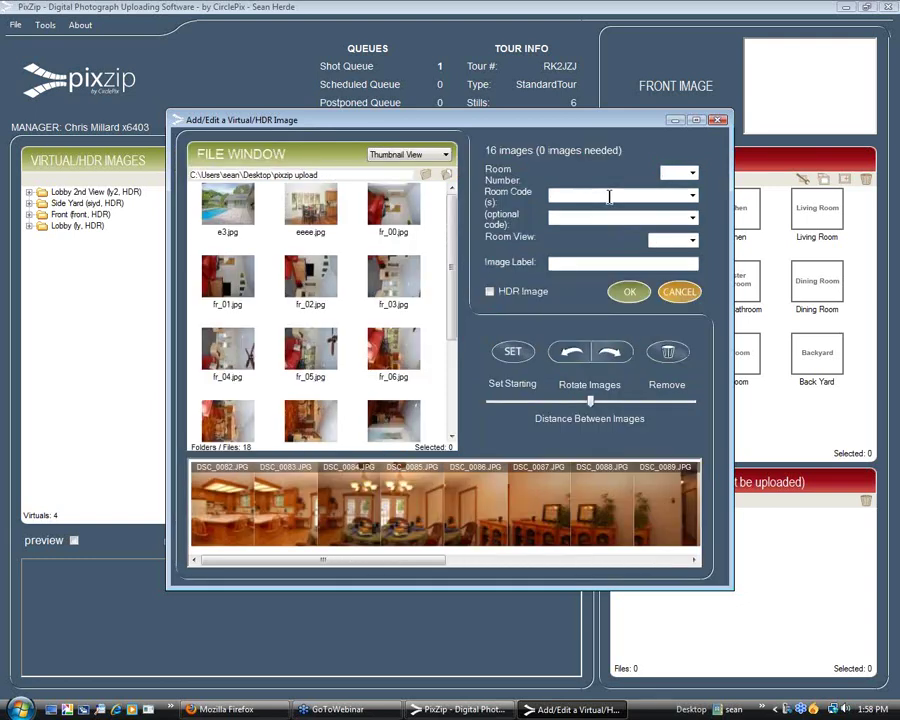
type("Kids Bedroom")
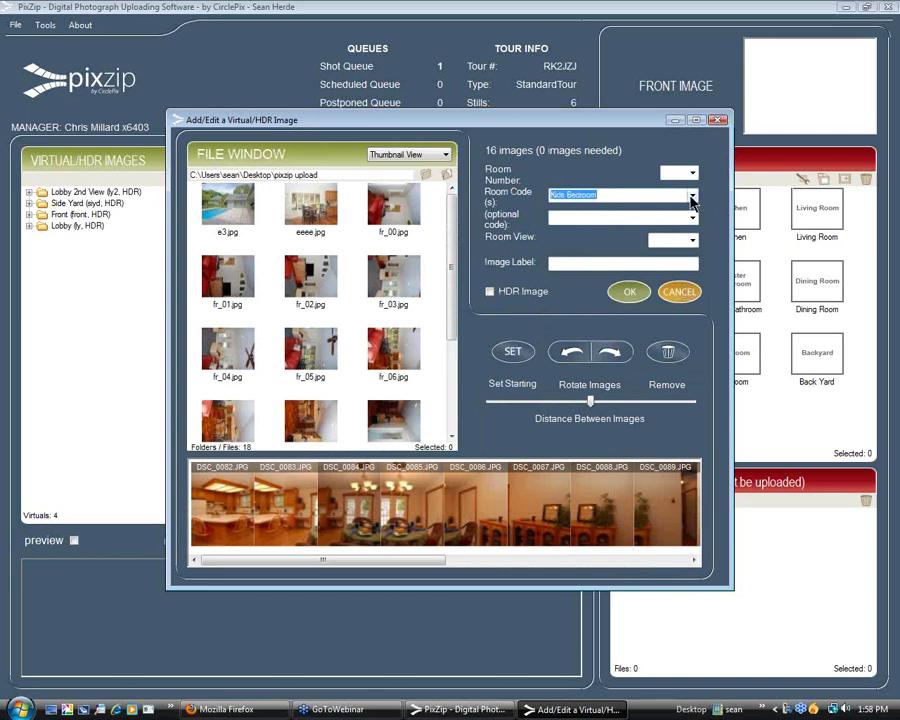
left_click(692, 195)
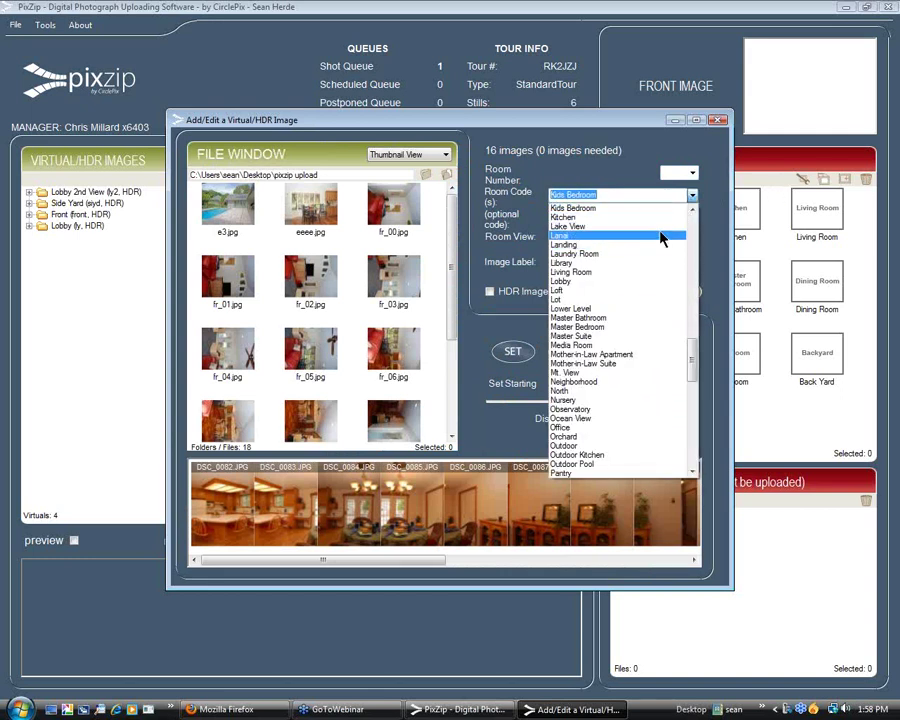
left_click(658, 218)
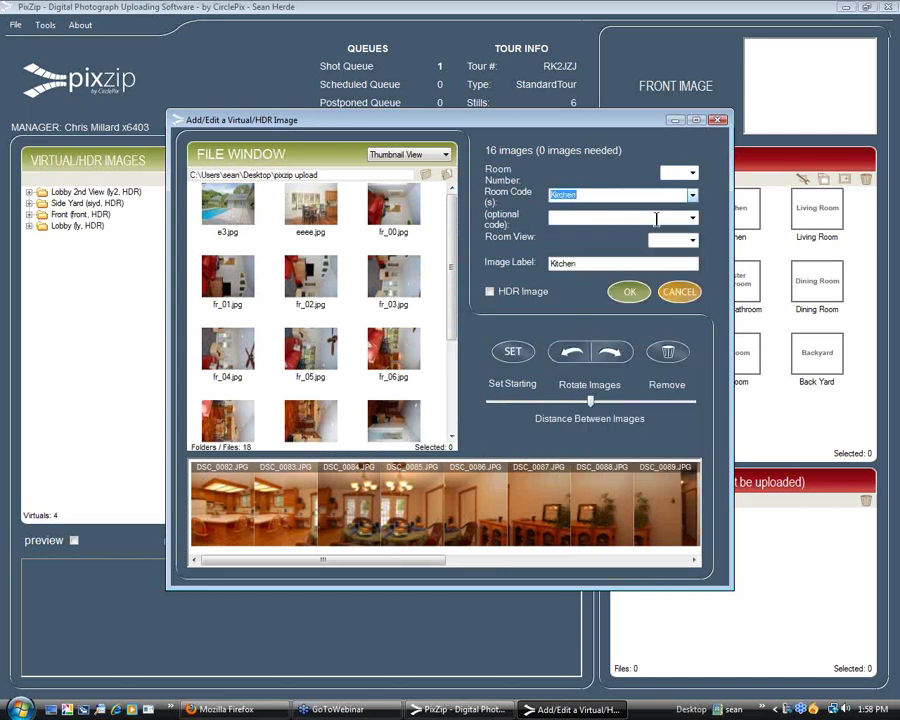
left_click(628, 292)
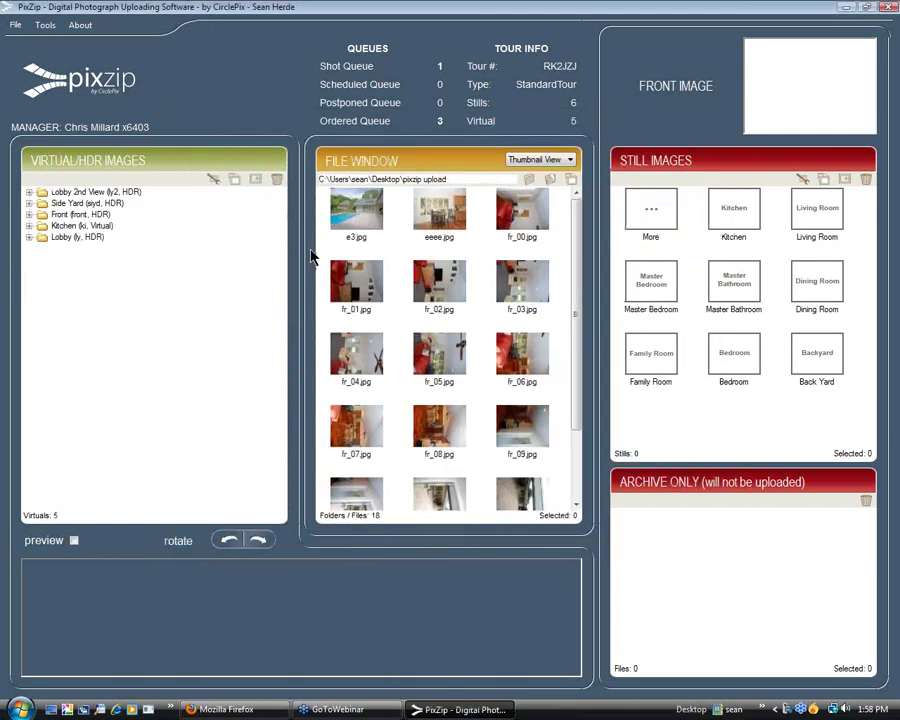
Add e3.jpg as the Back Yard still image and eeee.jpg as the Kitchen still image.
left_click(356, 220)
left_click_drag(356, 220, 805, 352)
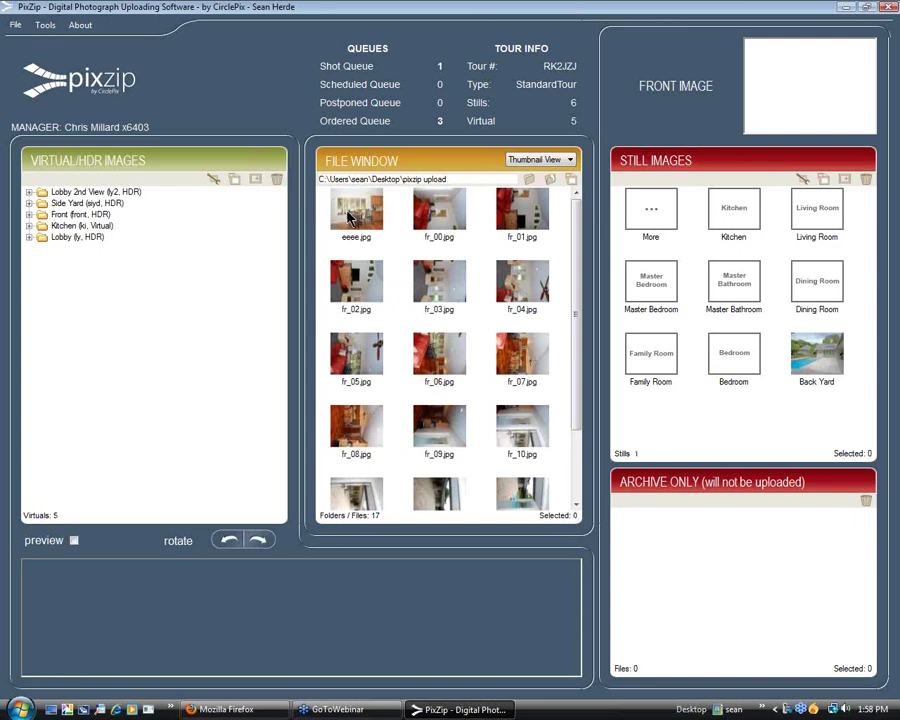
left_click_drag(350, 220, 725, 212)
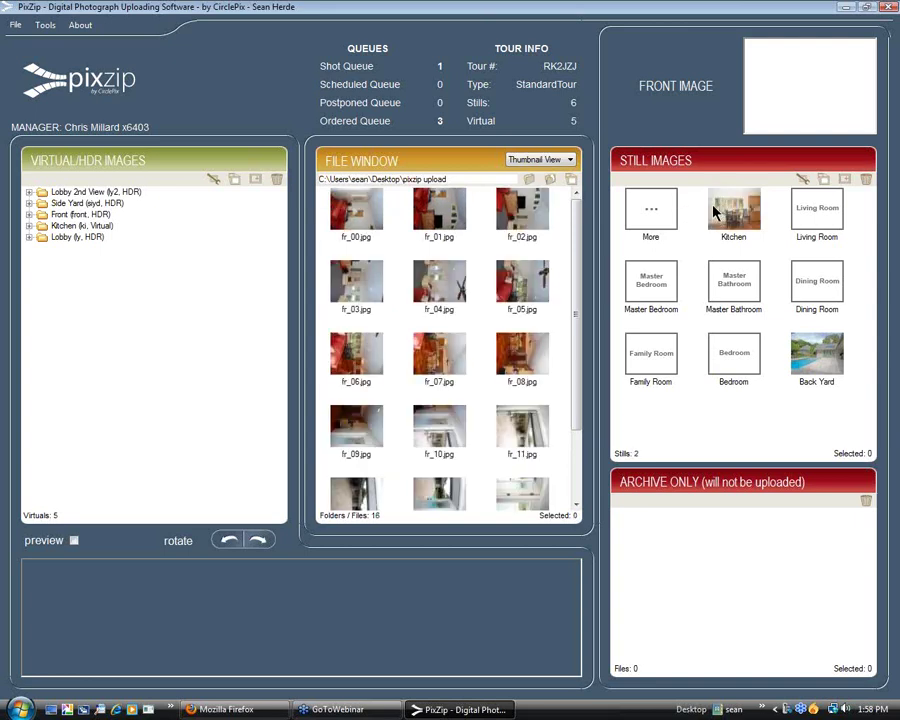
Auto-select 16 images starting from fr_00.jpg and add them as a virtual image with the room code Family Room.
left_click(340, 218)
right_click(343, 218)
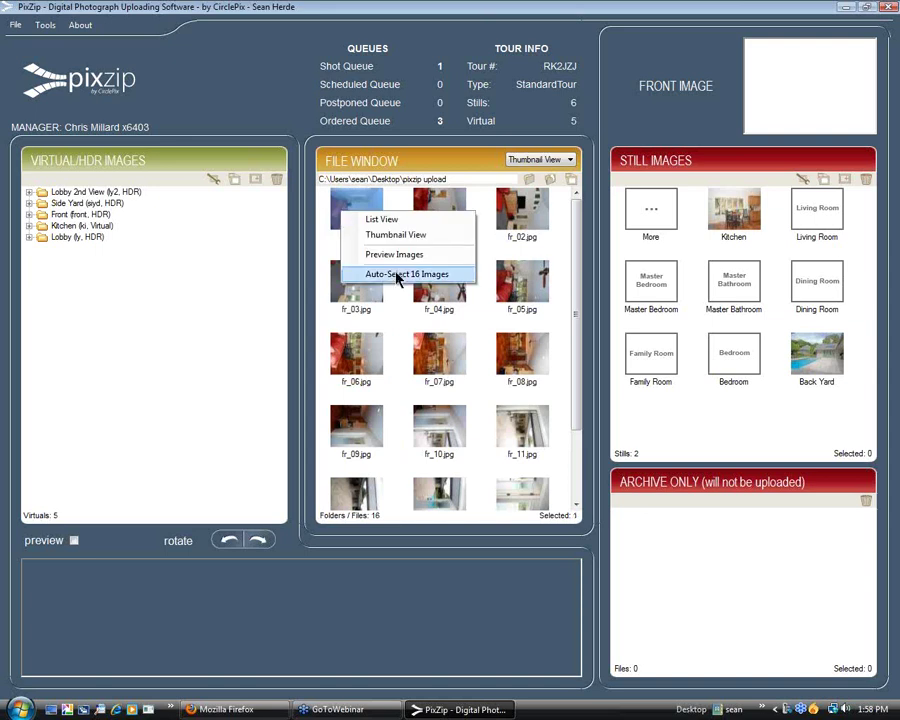
left_click(398, 272)
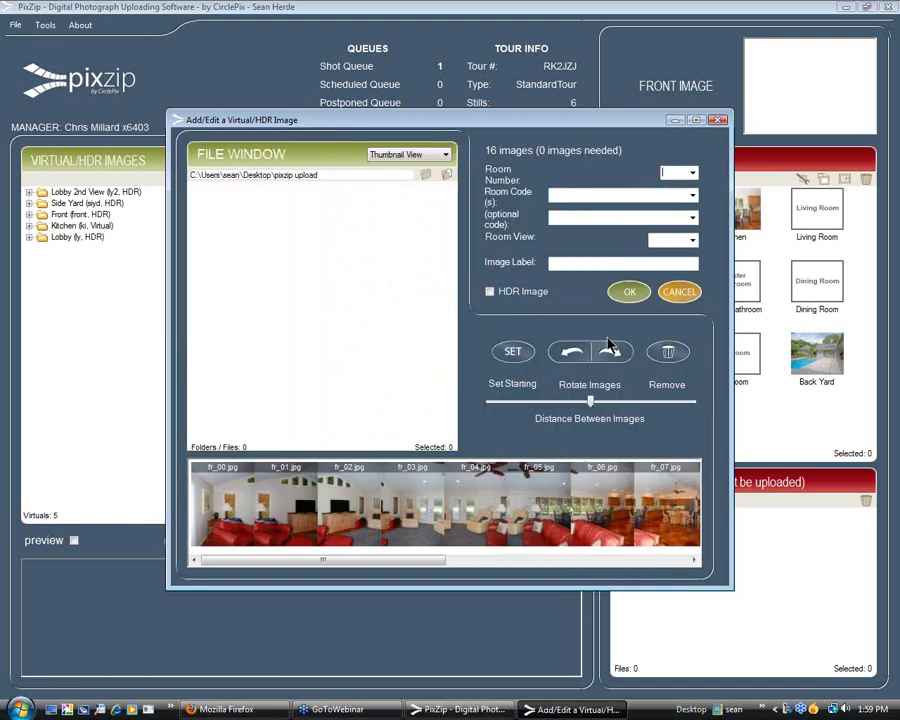
left_click(578, 194)
type("family Room")
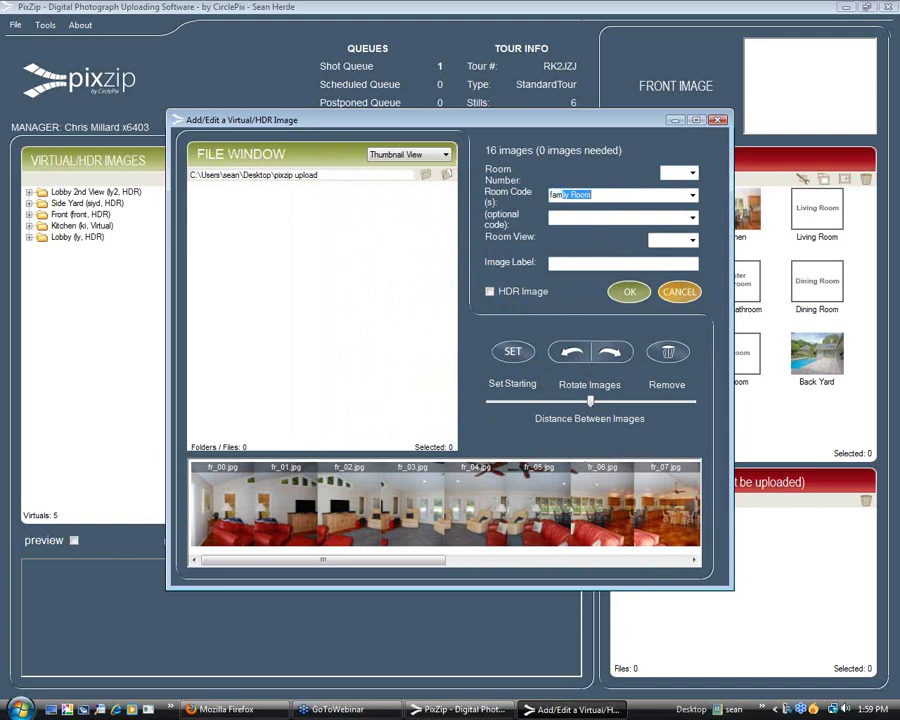
key("Tab")
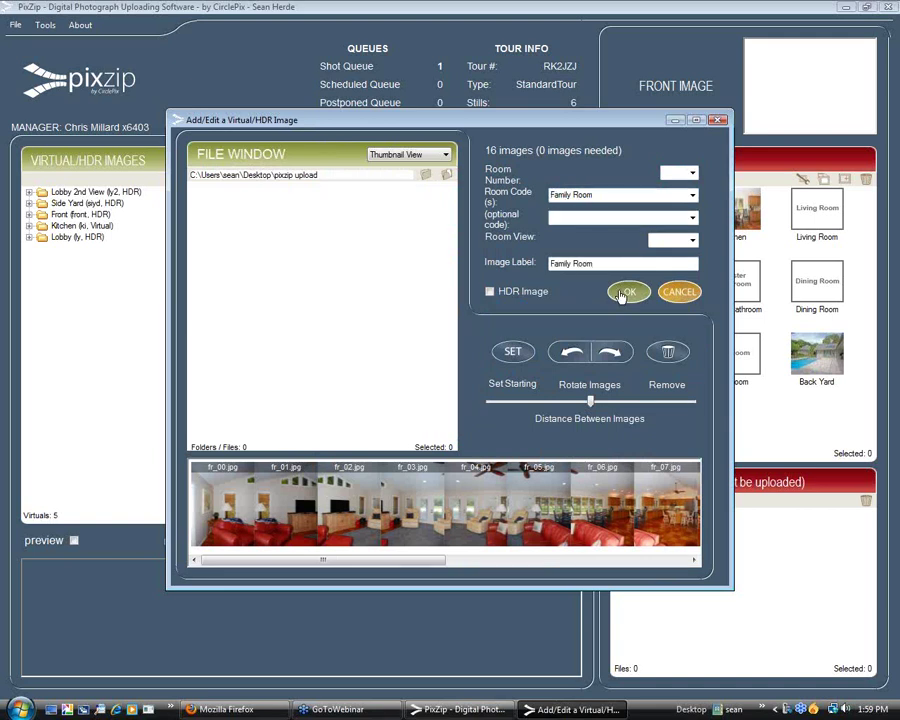
left_click(627, 292)
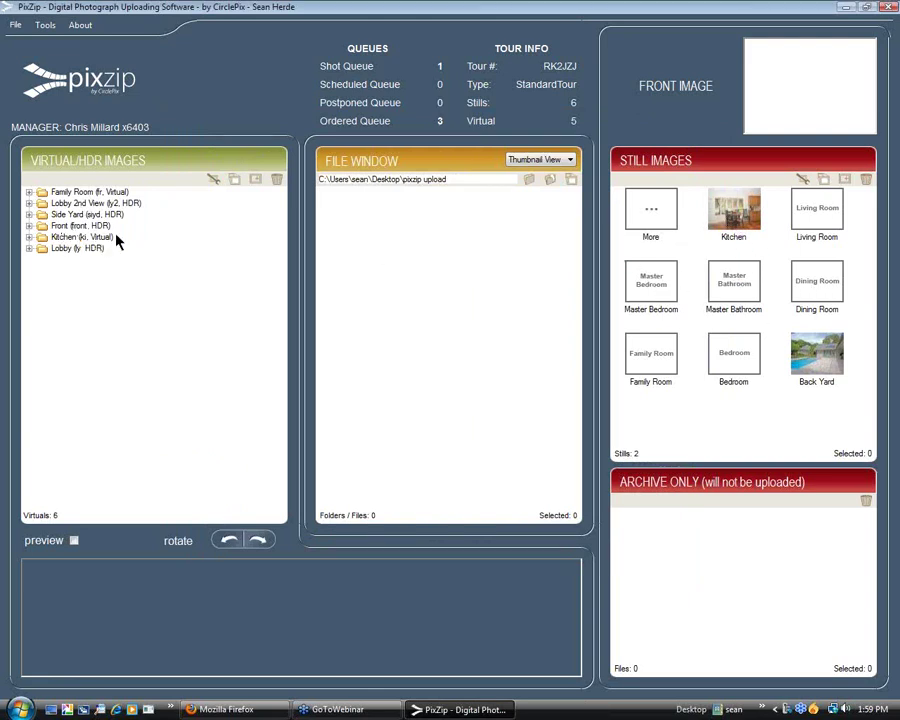
Save the PixZip file with placeholder text as tour notes, accepting the incorrect number of images.
left_click(14, 26)
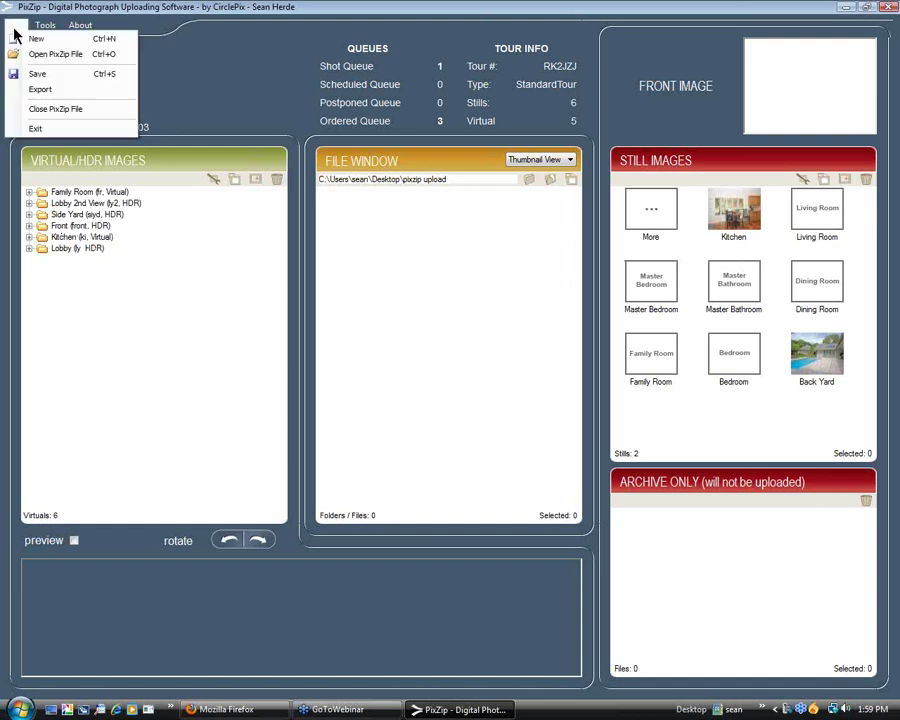
left_click(40, 77)
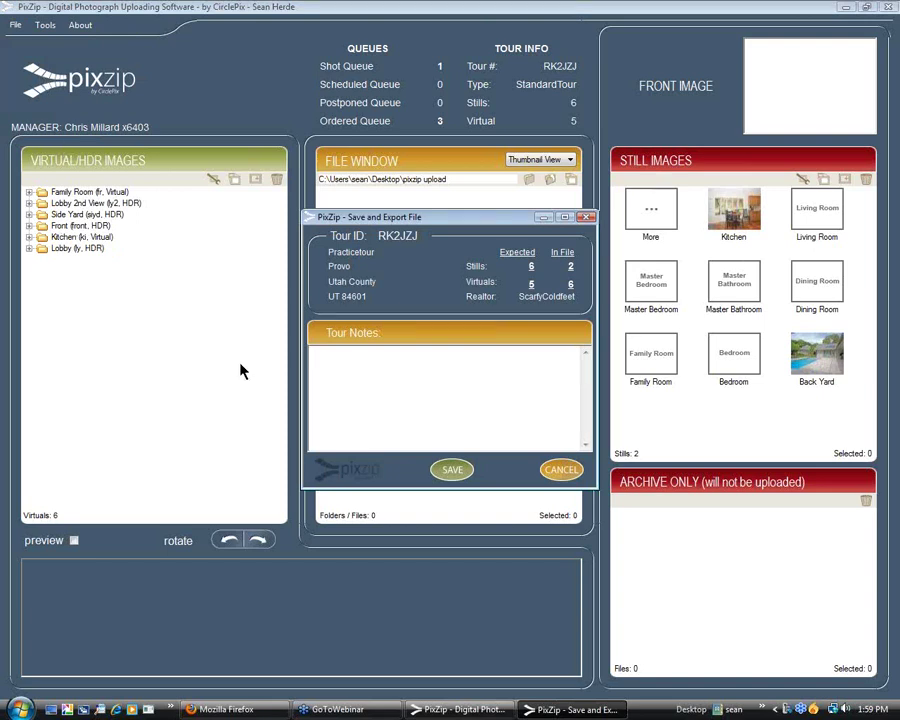
type("sbfvbjksbrfbv sjkhrbfg sbh drfgbjksbhdrkgbk jsbdgkjbksr")
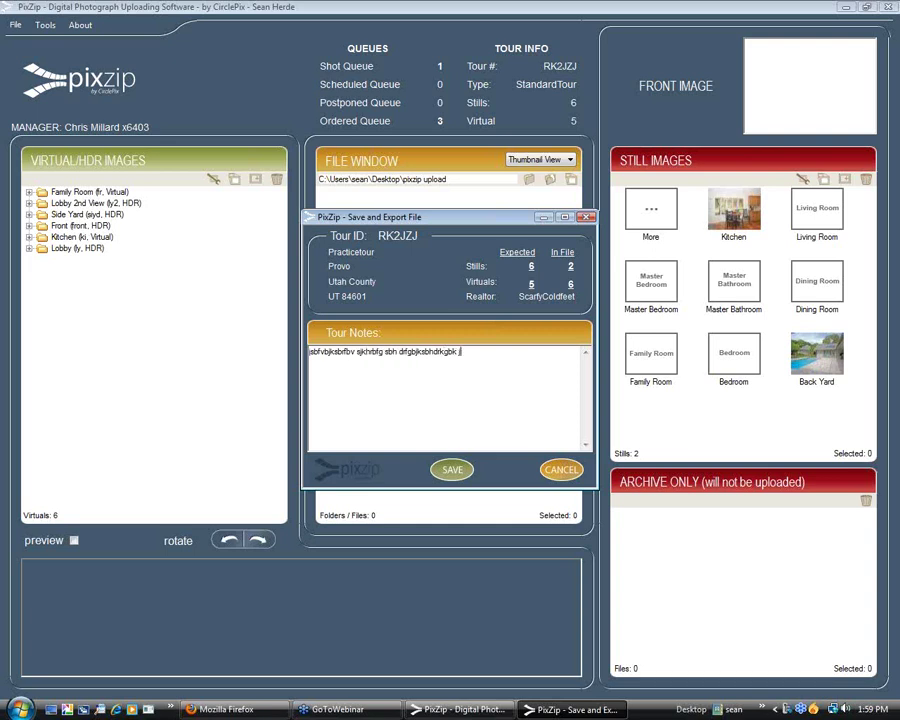
left_click(459, 472)
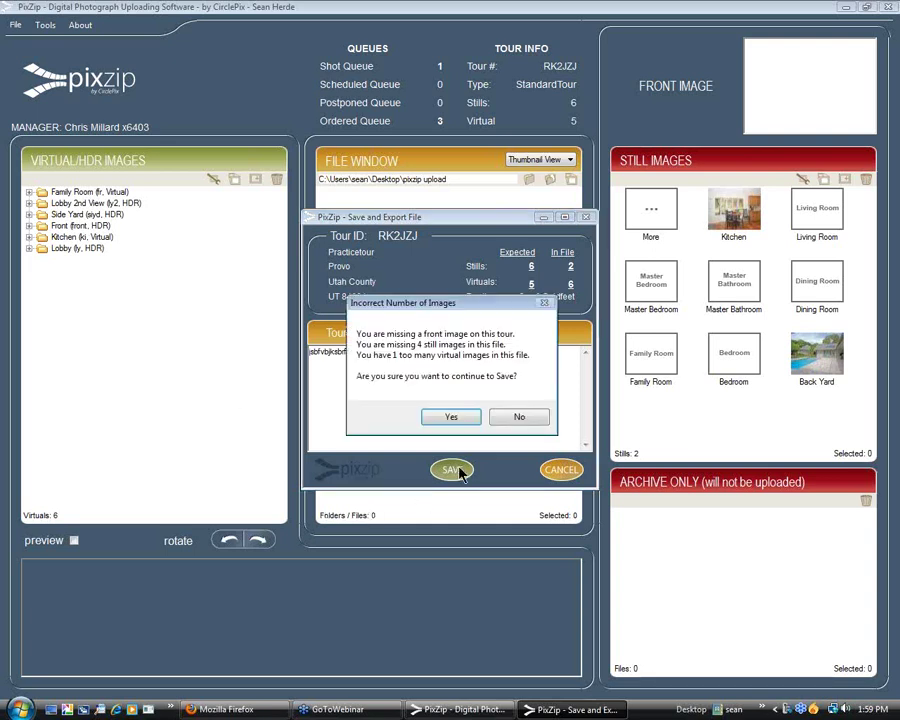
left_click(457, 416)
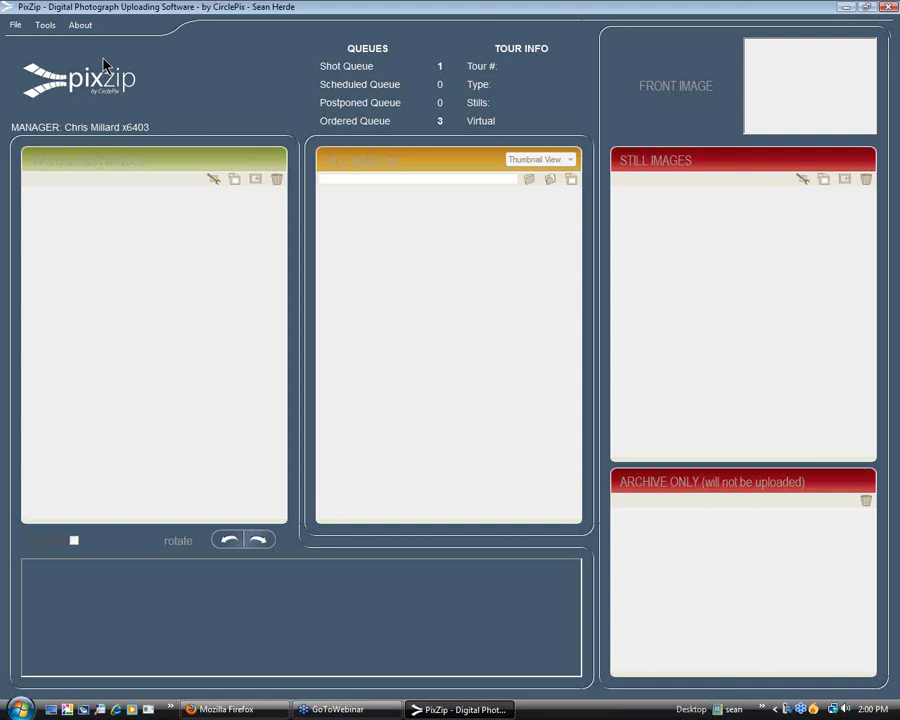
Export the saved tour RK2JZJ from PixZip as a bulk file.
left_click(14, 25)
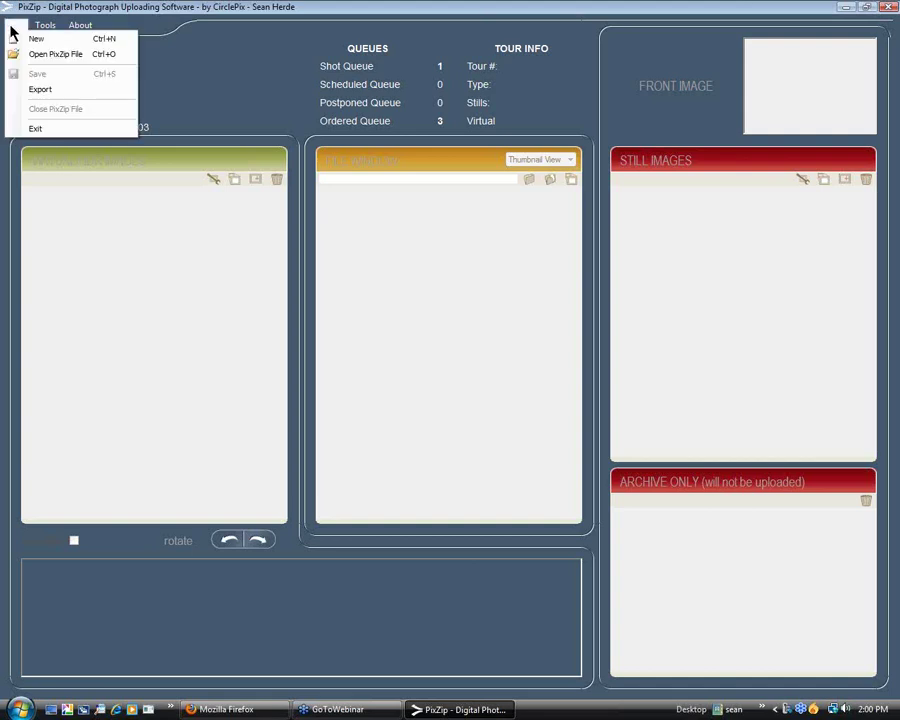
left_click(38, 92)
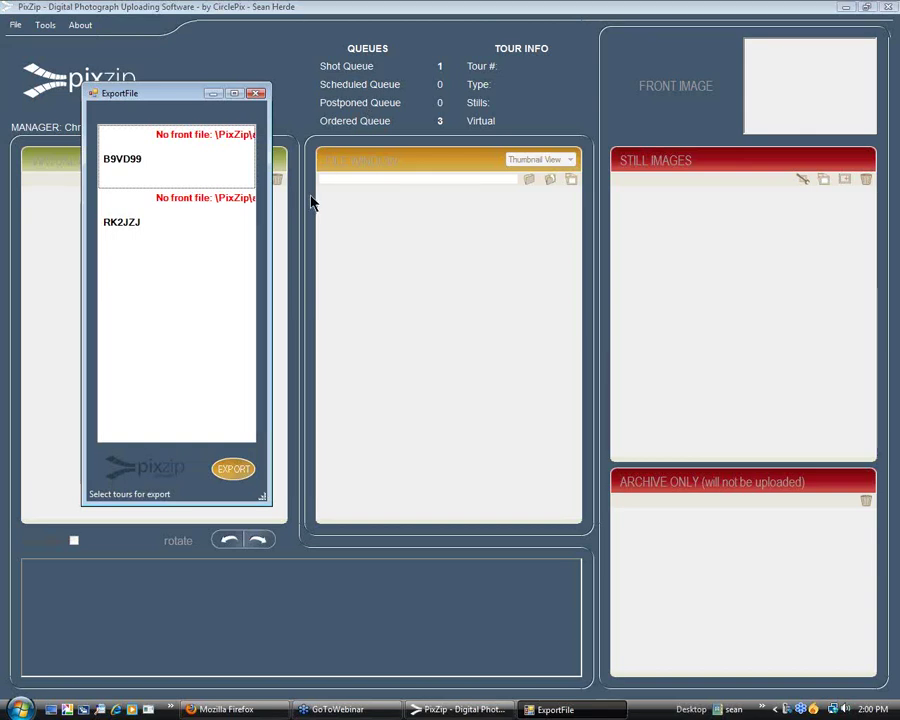
left_click(185, 208)
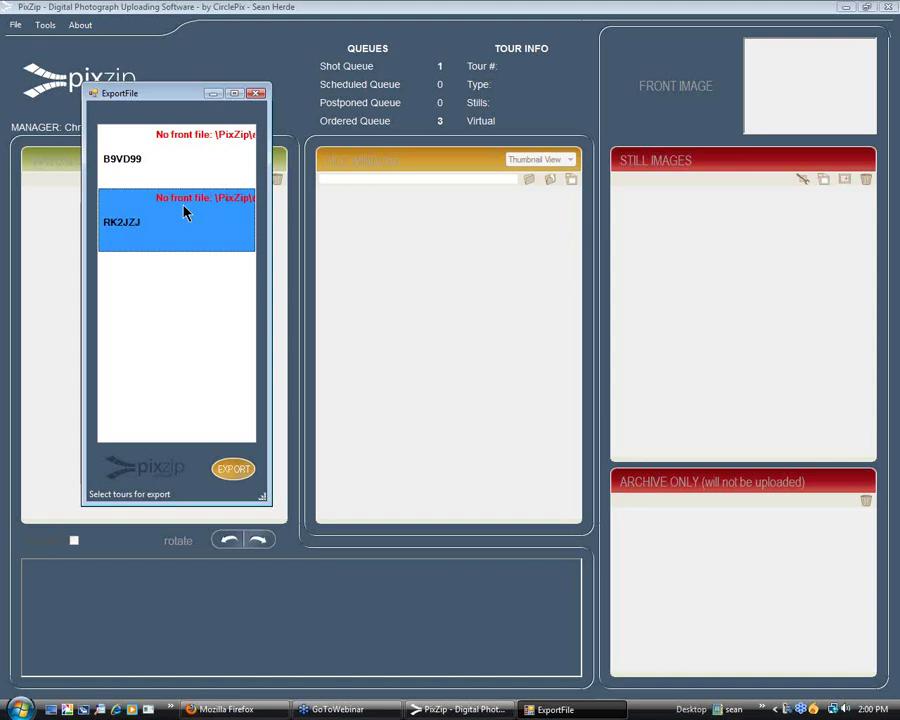
left_click(233, 468)
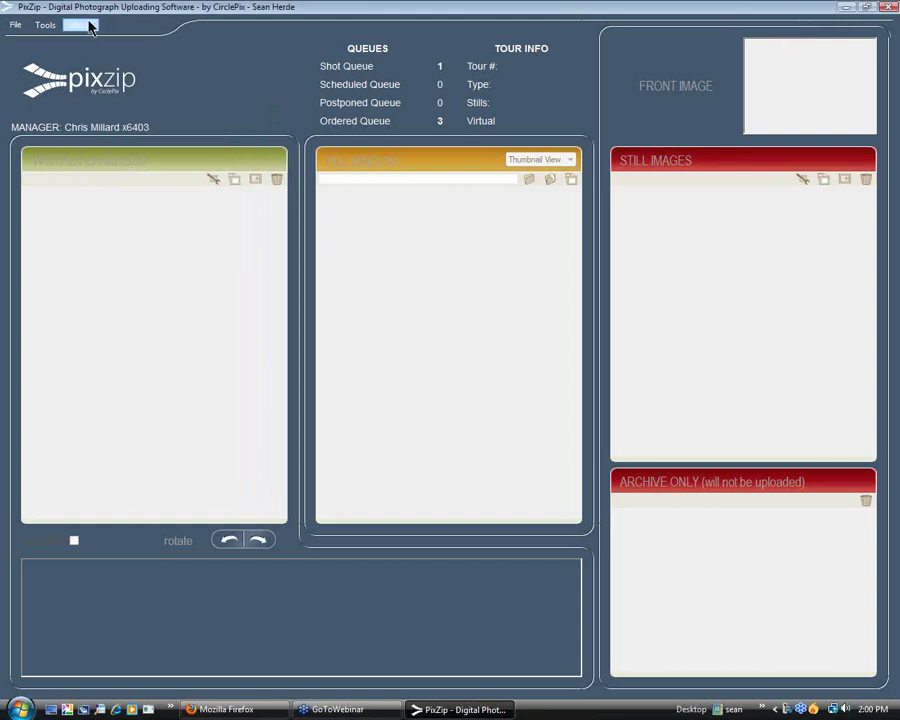
Go to the Photographer BackOffice in Internet Explorer, expand its Shot Queue and open the Bulk Upload page.
left_click(94, 25)
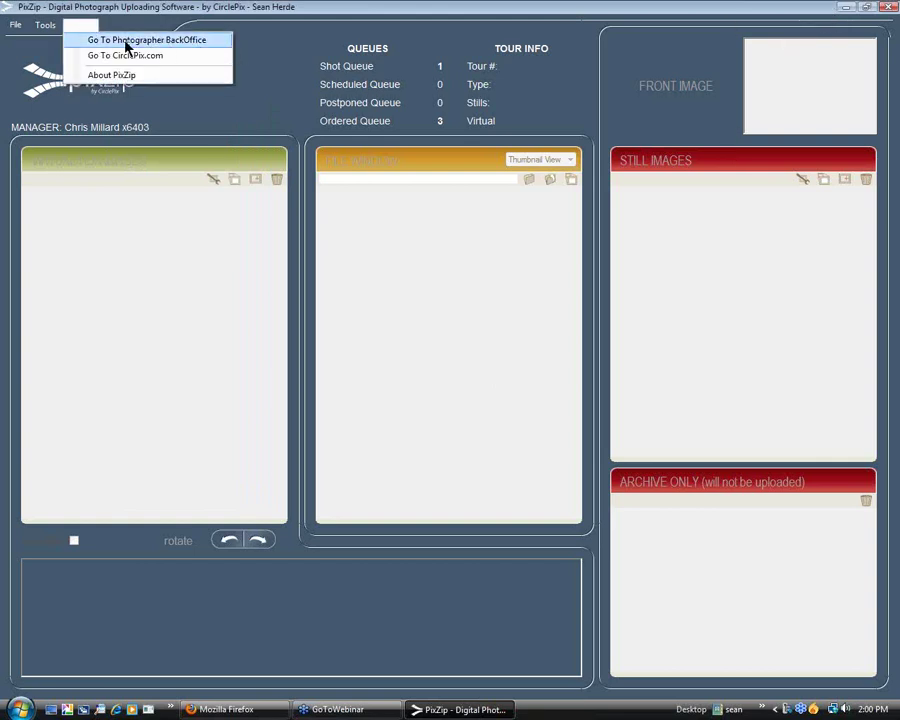
left_click(126, 44)
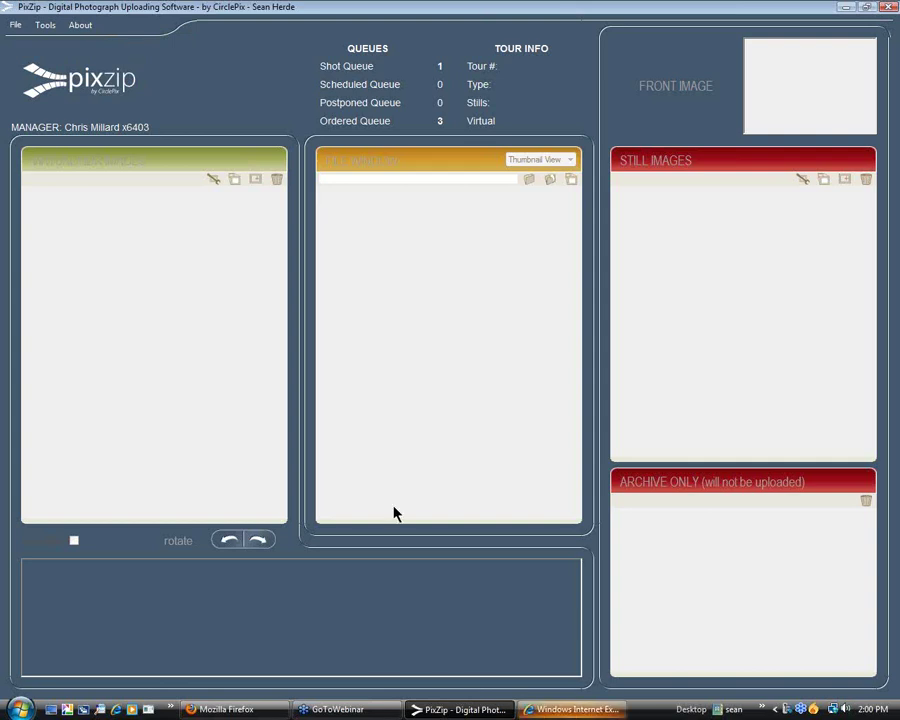
left_click(570, 710)
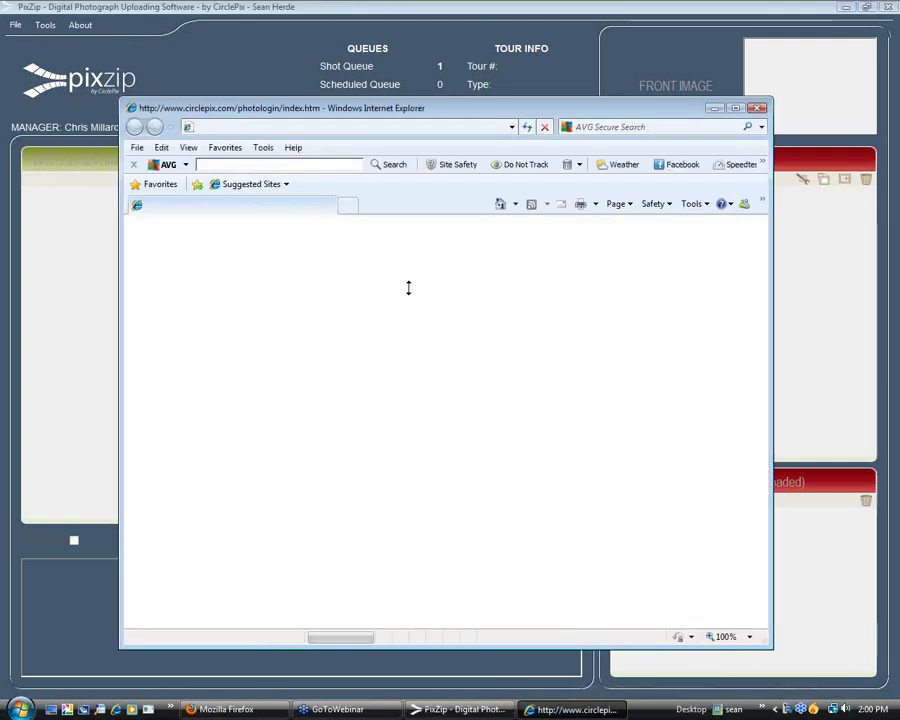
left_click(736, 109)
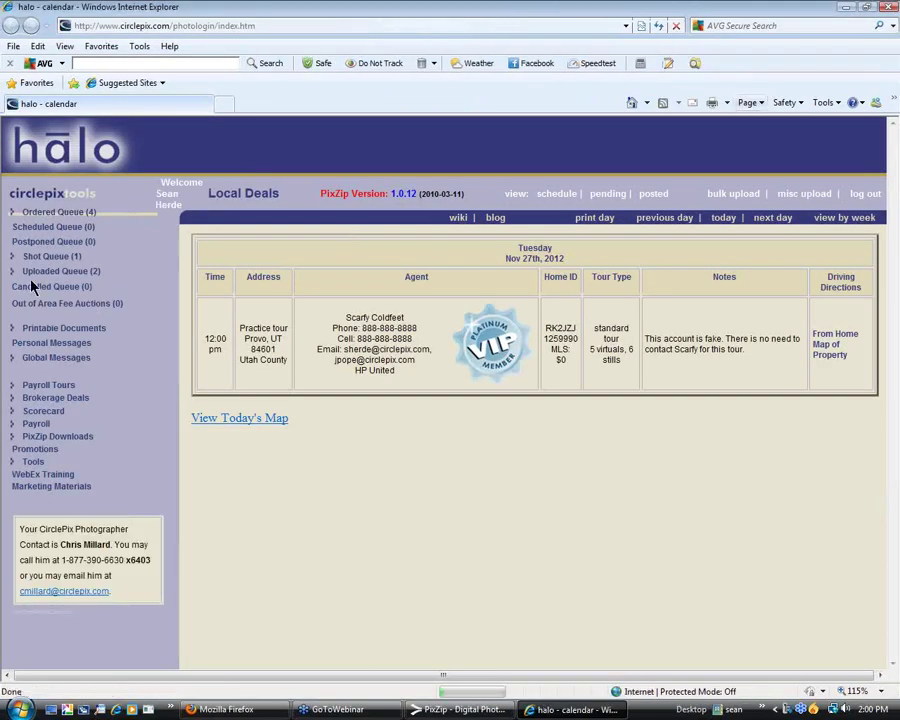
left_click(13, 257)
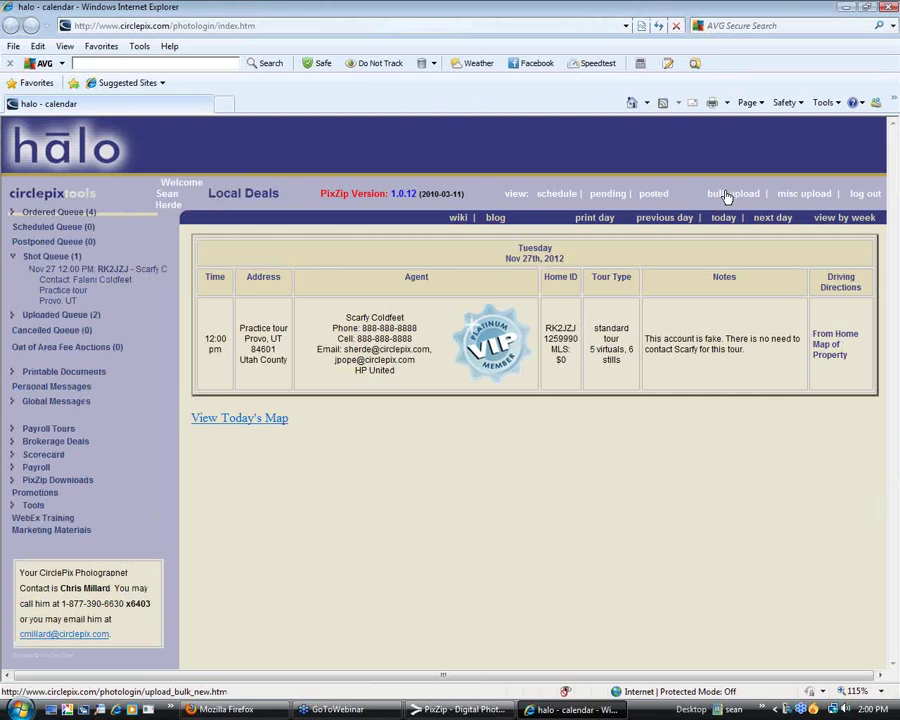
left_click(103, 284)
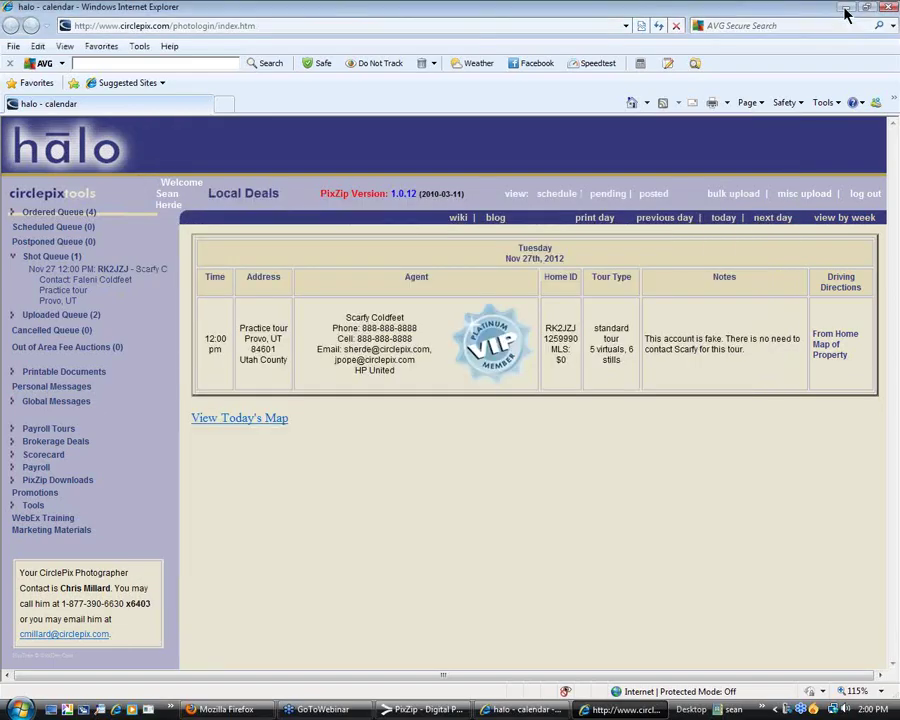
Examine the contents of the exported bulk zip file on the desktop in 7-Zip, and close the archive.
left_click(846, 8)
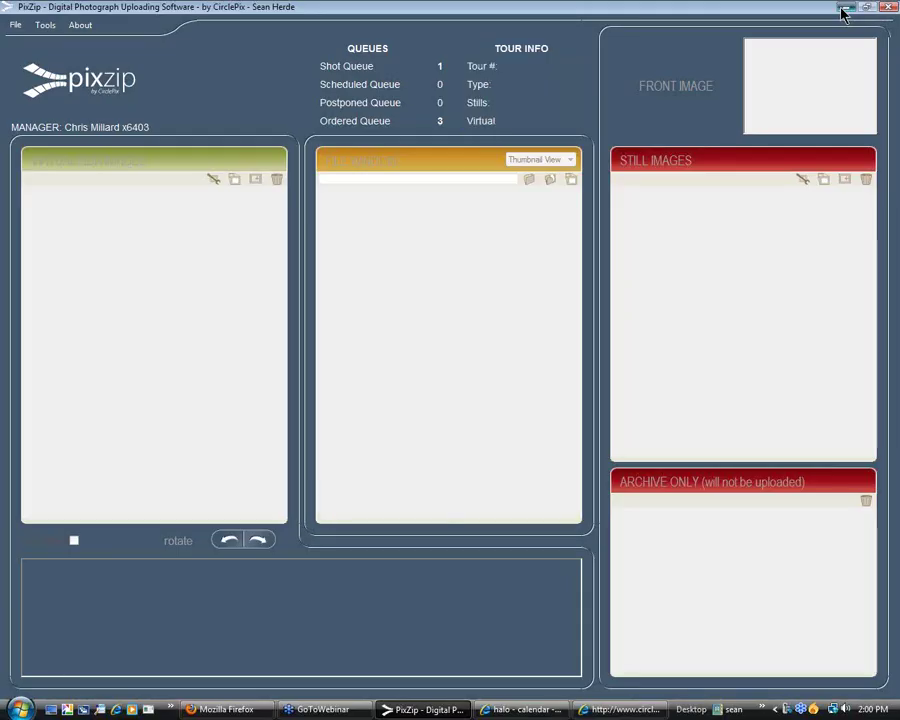
left_click(843, 8)
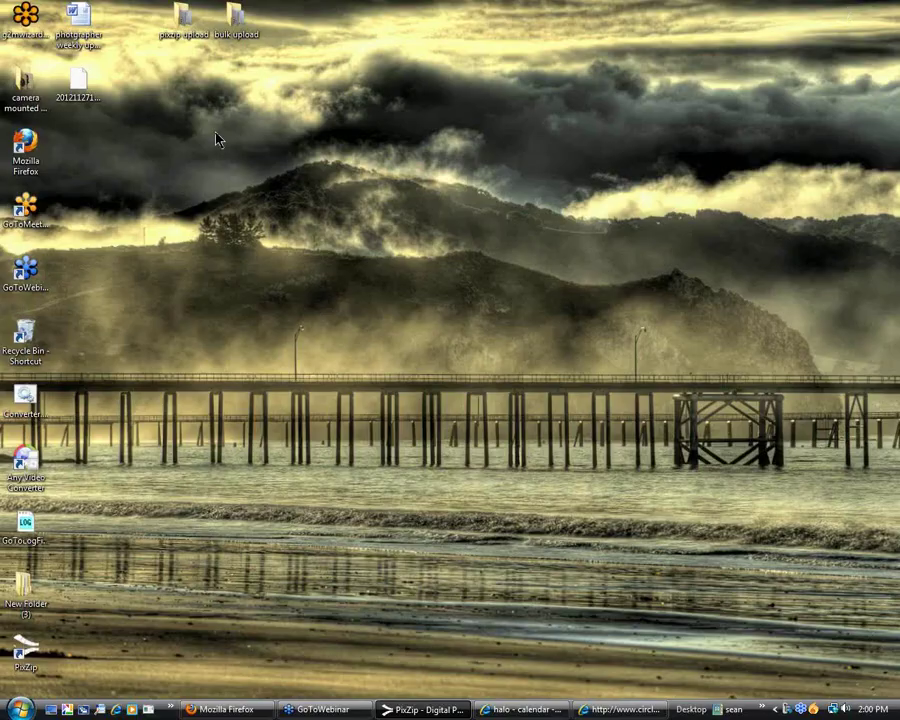
double_click(74, 86)
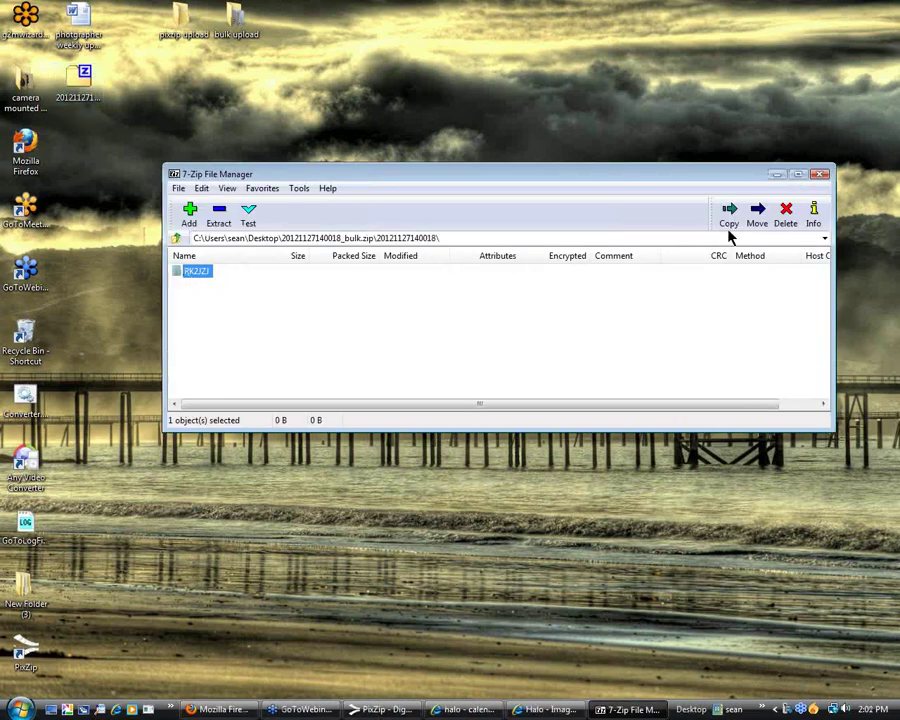
left_click(820, 174)
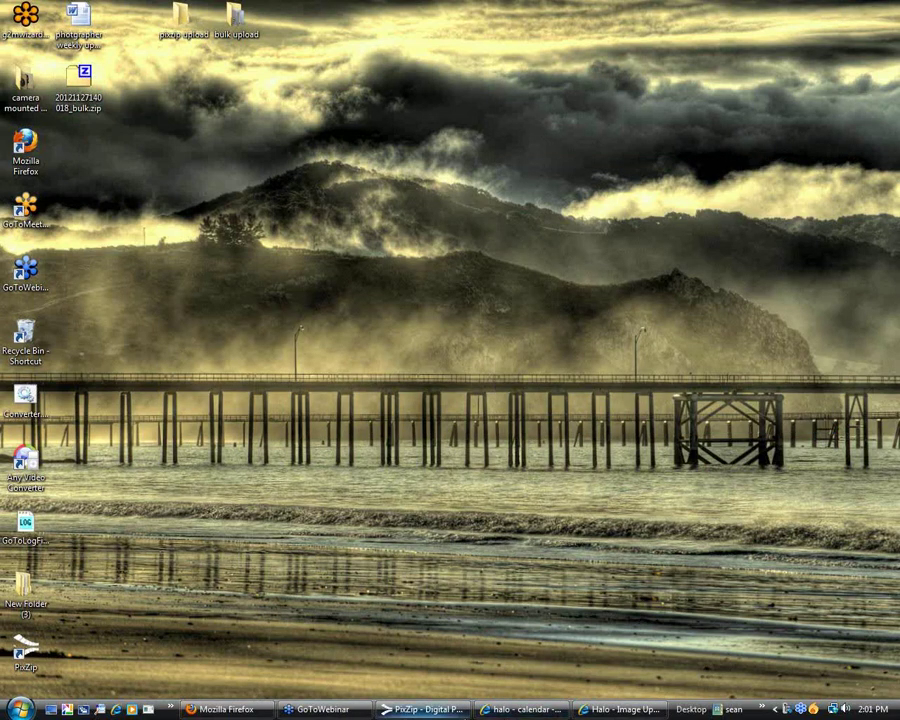
left_click(620, 709)
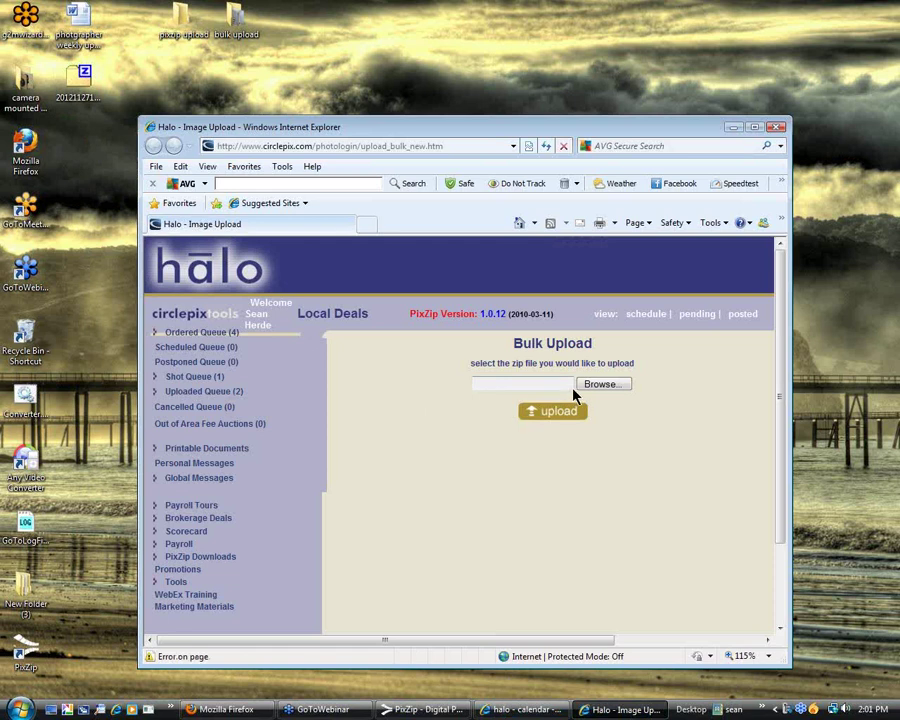
left_click(609, 385)
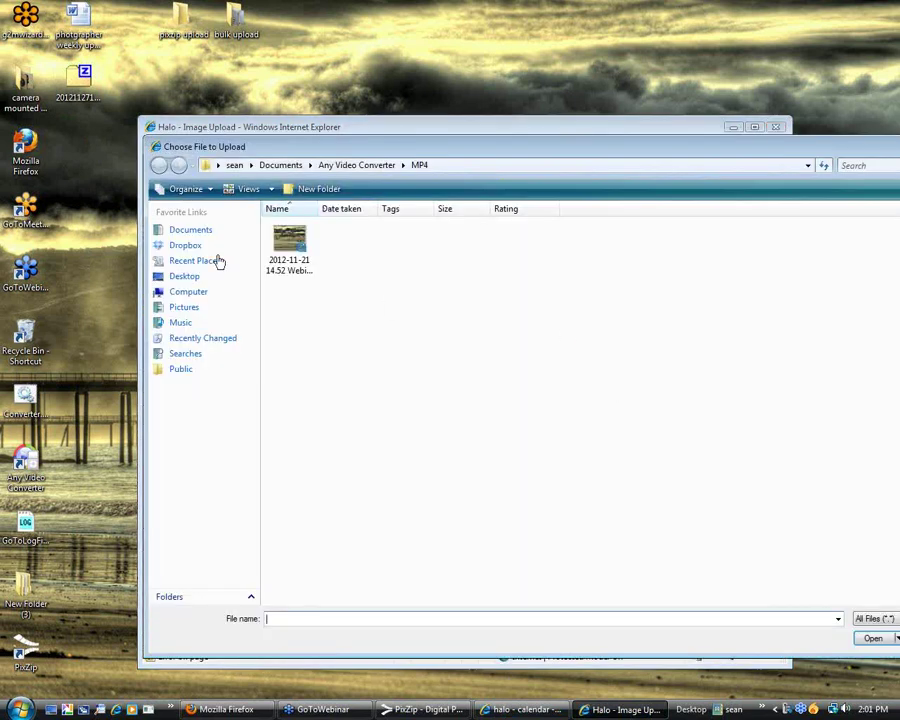
left_click(184, 276)
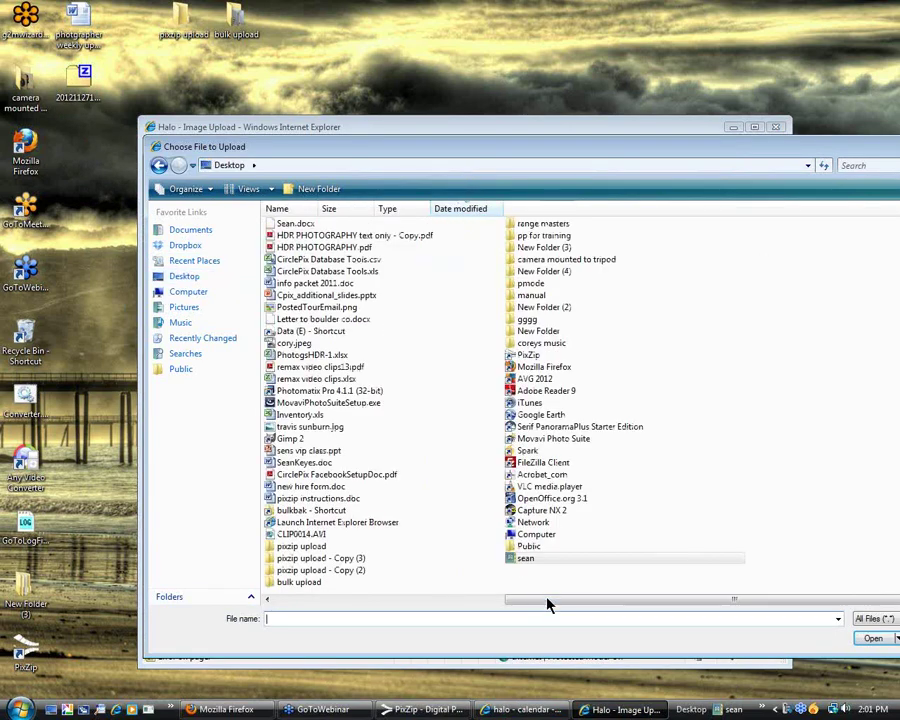
left_click_drag(546, 599, 296, 605)
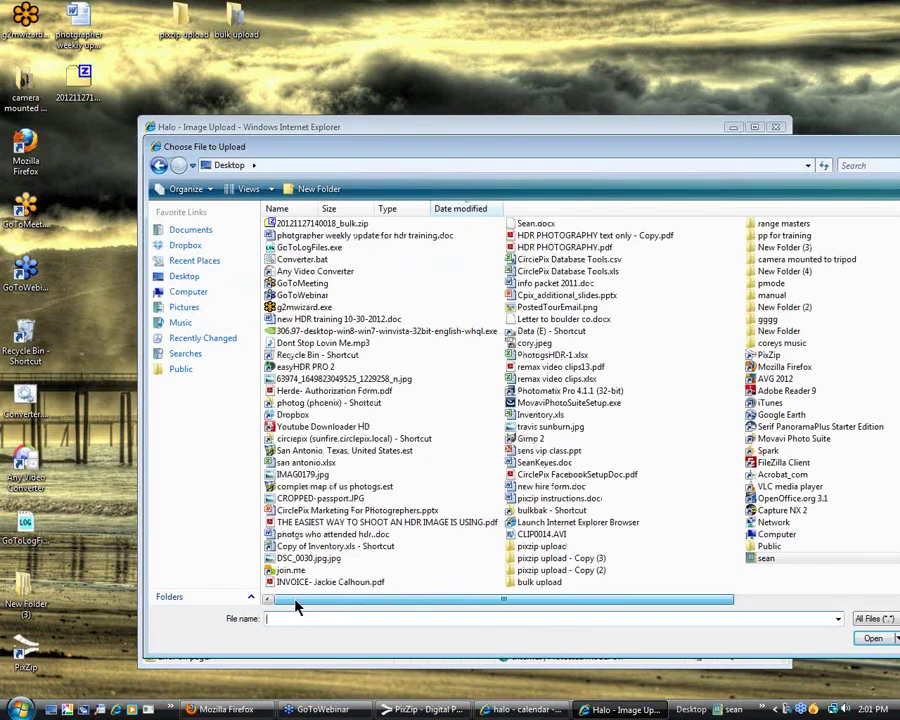
double_click(290, 224)
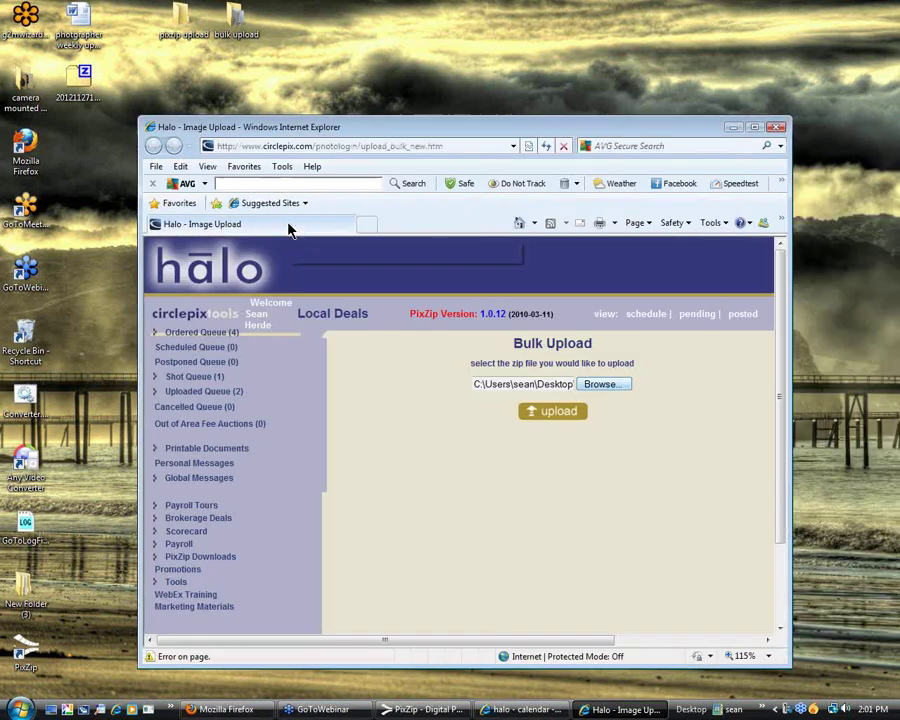
left_click(553, 411)
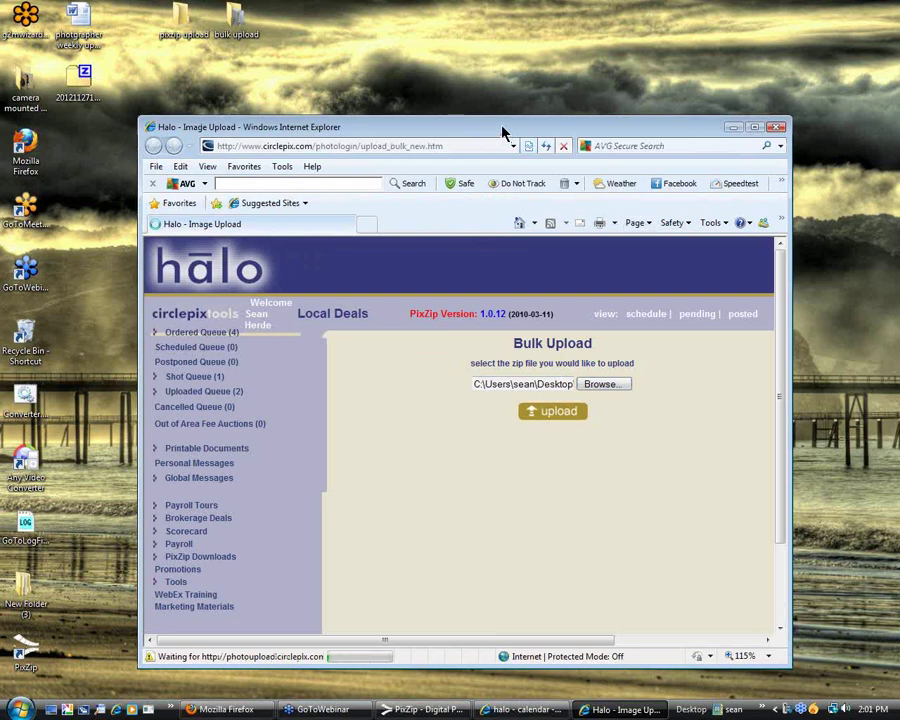
left_click_drag(503, 133, 474, 57)
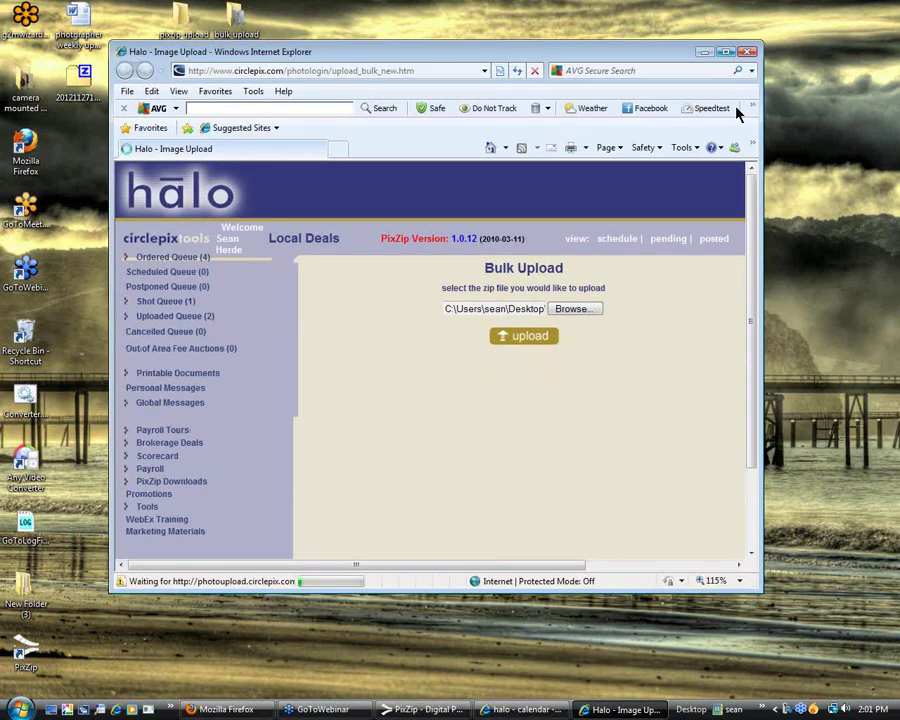
key("super+Up")
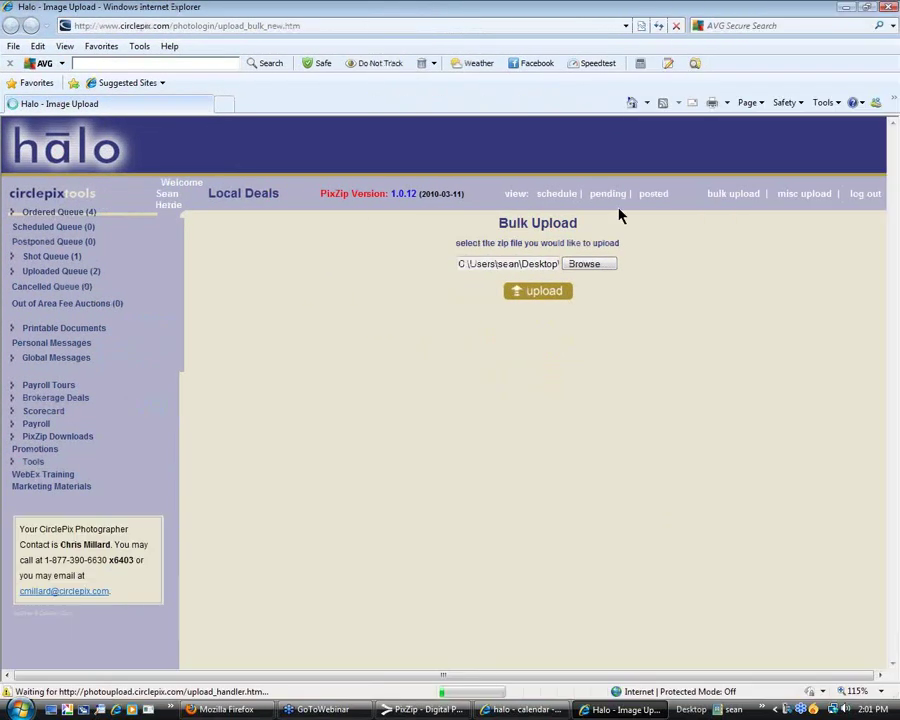
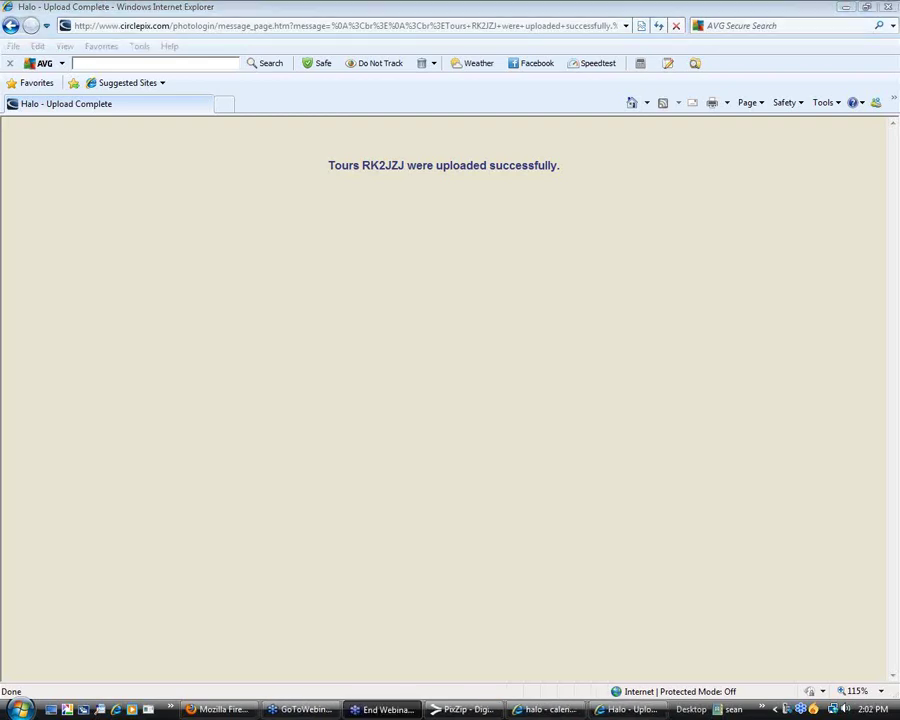
Examine the tour images in the pixzip upload folder on the desktop, and close the folder.
left_click(776, 244)
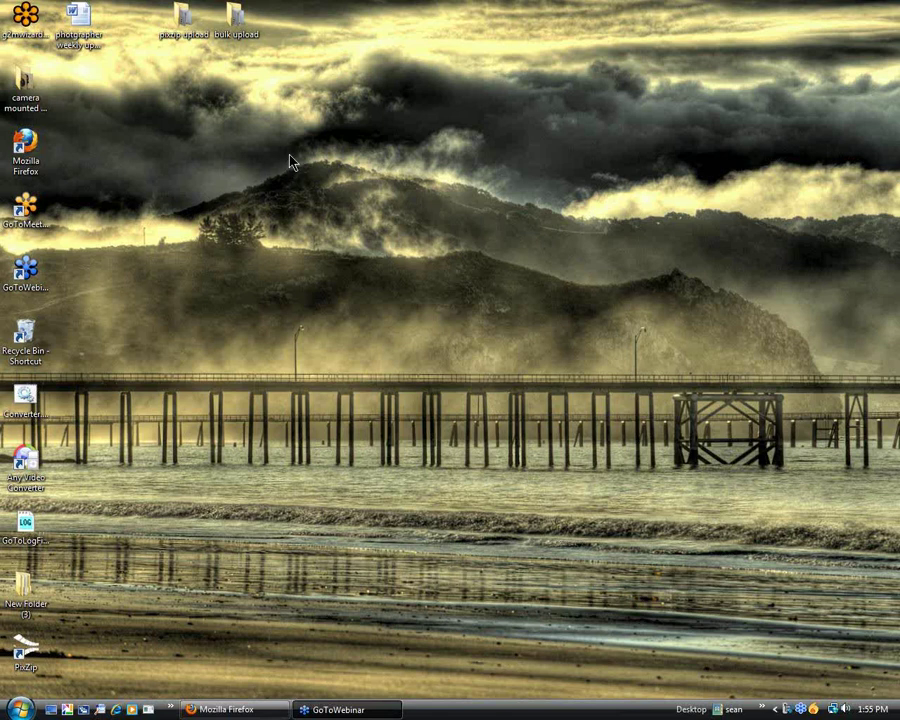
double_click(183, 22)
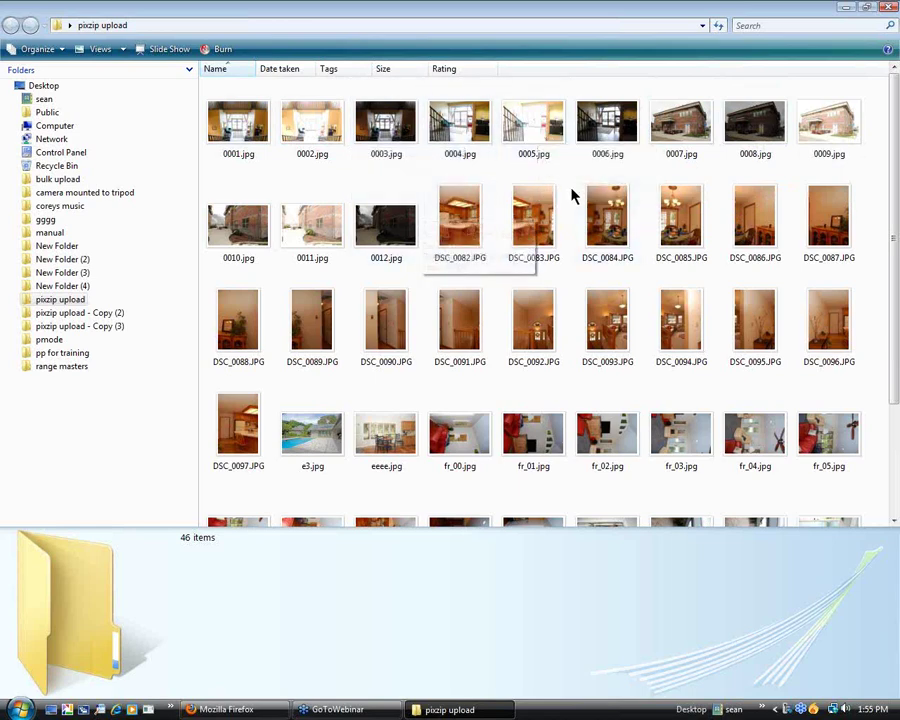
left_click(888, 7)
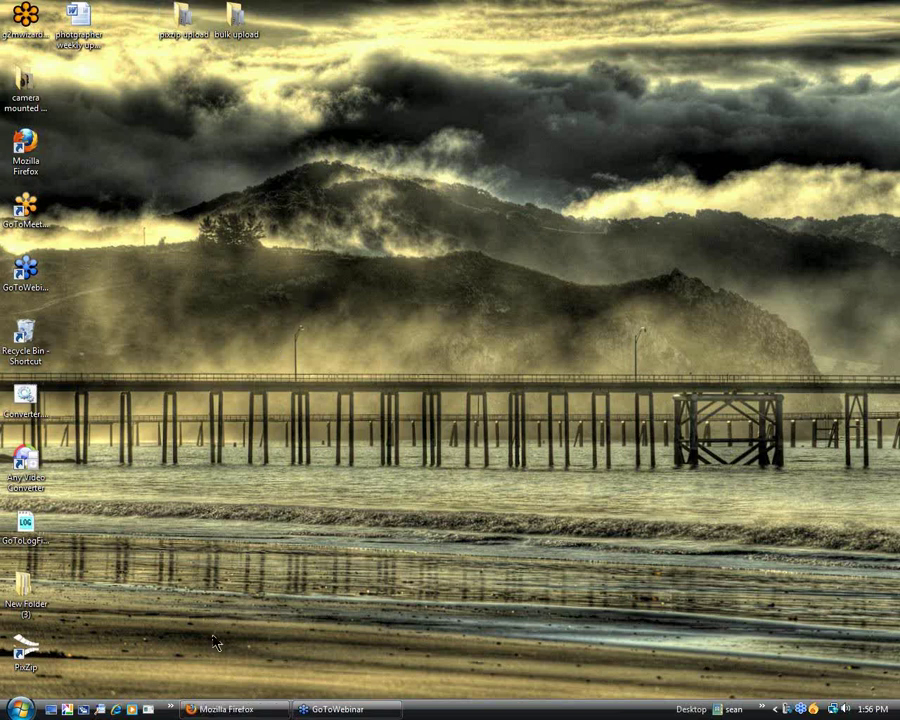
Check the tour listed in the BackOffice's Shot Queue in Firefox, and minimize the browser window.
left_click(222, 709)
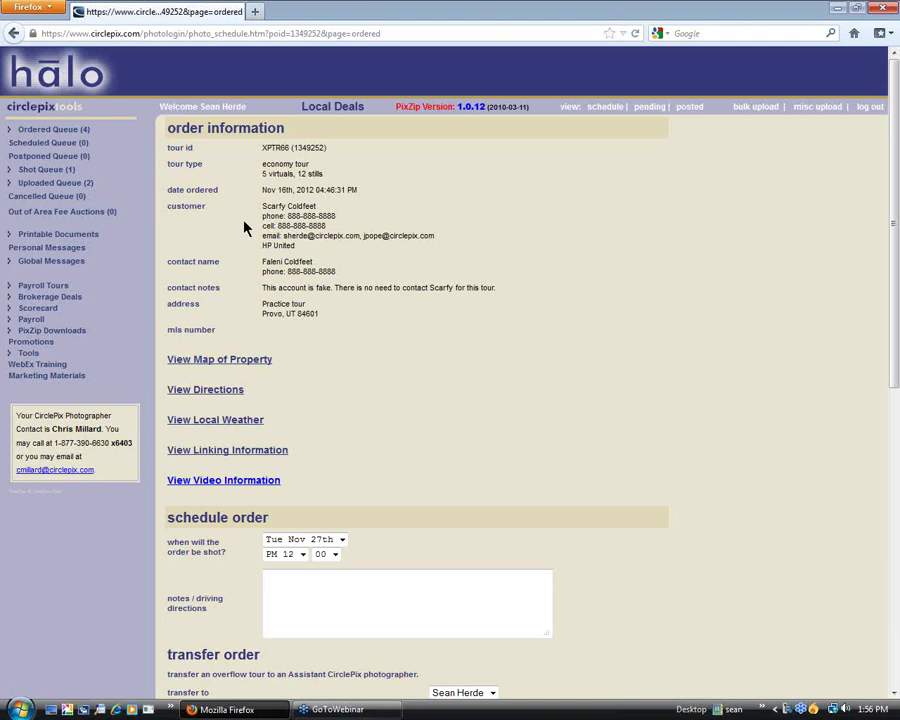
left_click(11, 171)
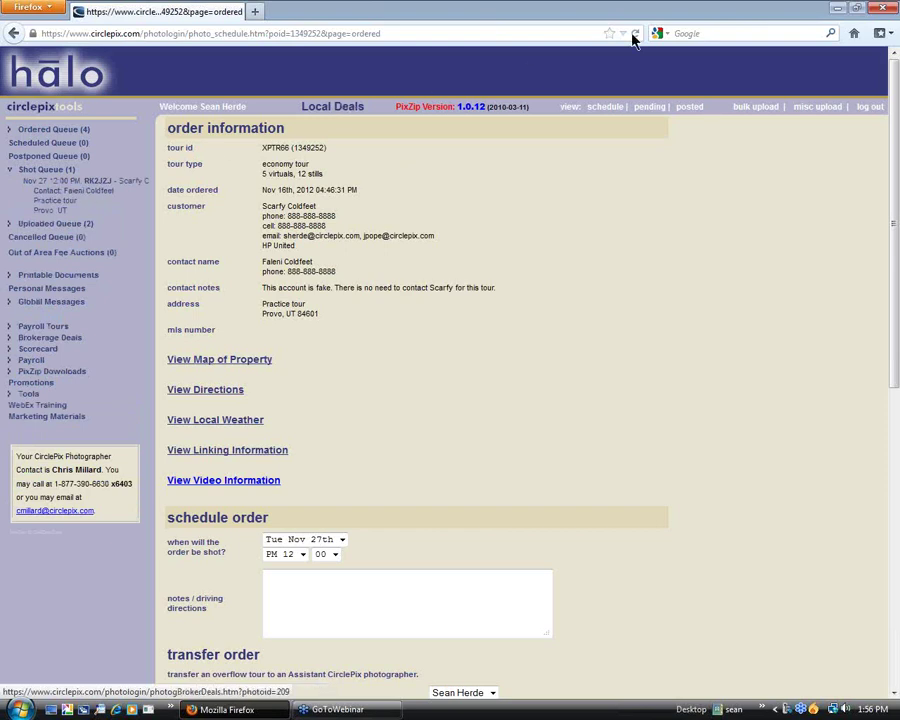
left_click(837, 8)
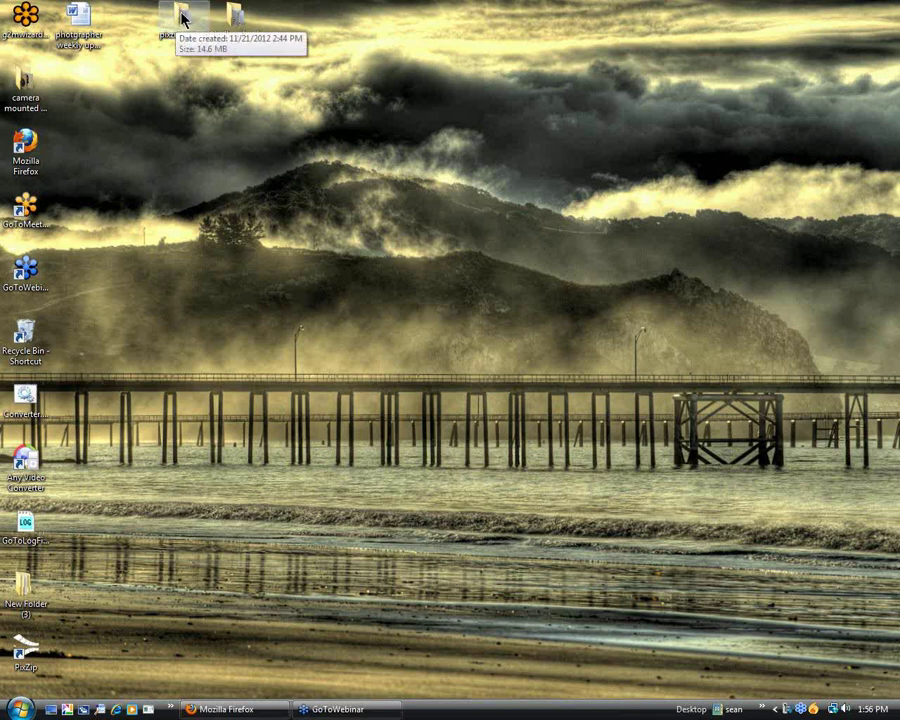
Start PixZip and create a new PixZip file for tour RK2JZJ from the Shot Queue.
left_click_drag(25, 645, 426, 374)
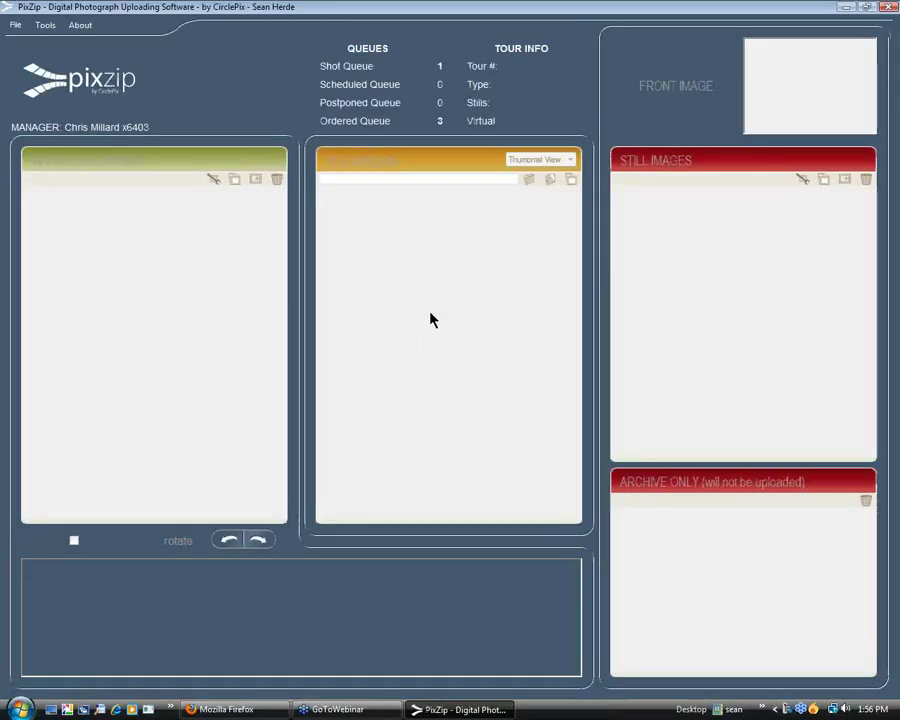
left_click(14, 26)
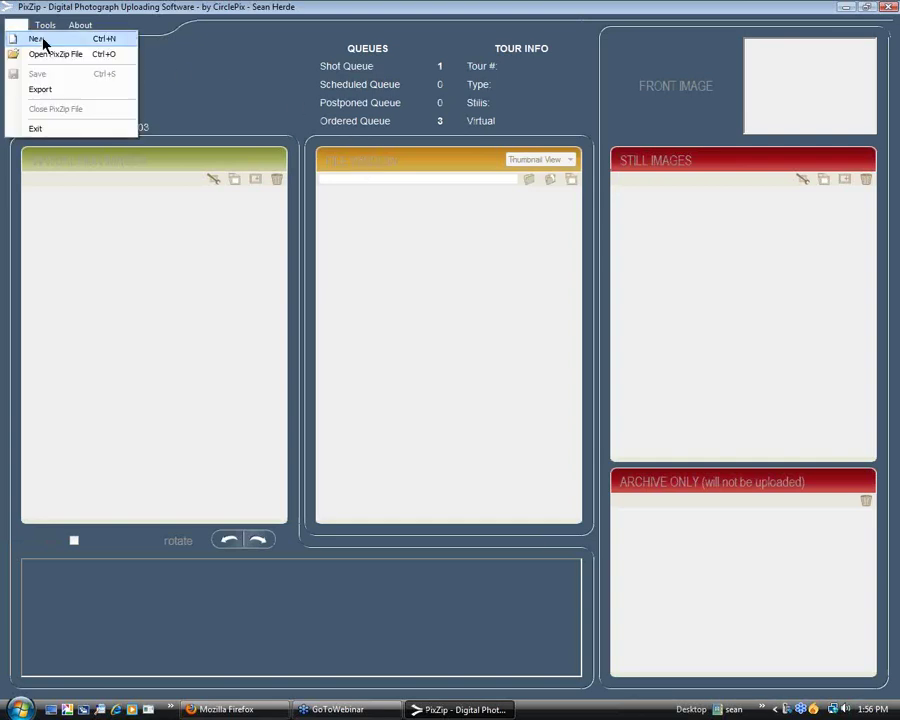
left_click(37, 39)
left_click(464, 352)
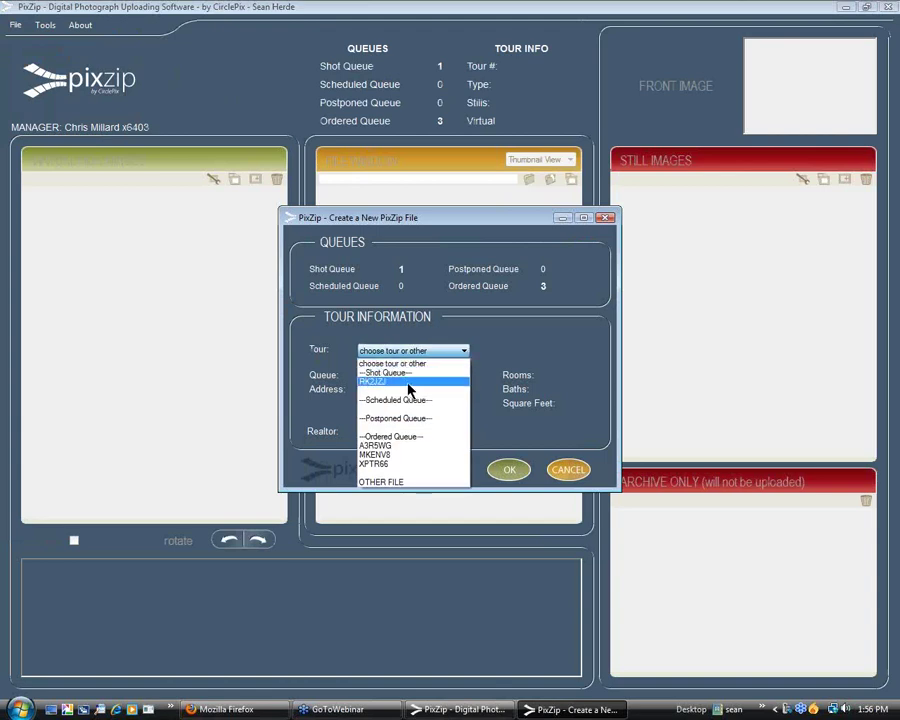
left_click(399, 383)
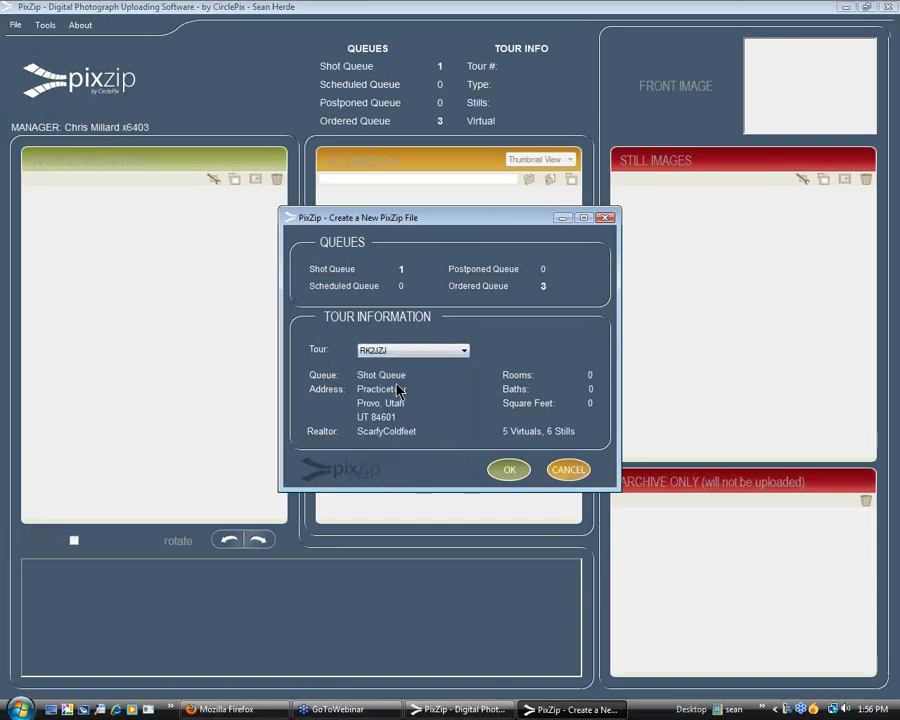
left_click(507, 468)
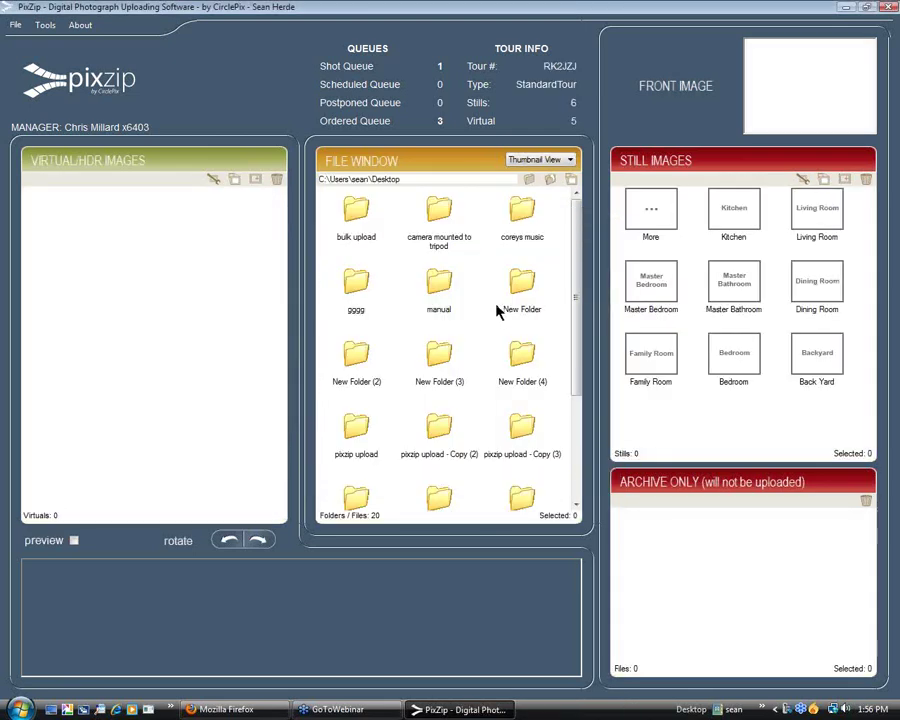
Open the desktop's pixzip upload folder in PixZip's file window to show its first images.
left_click_drag(577, 271, 580, 321)
double_click(354, 350)
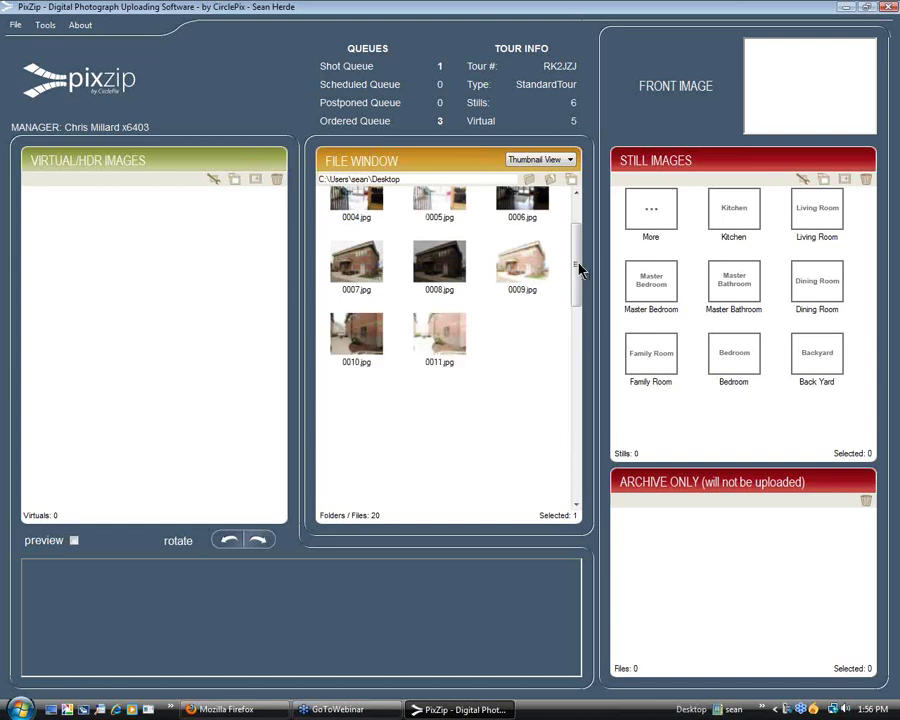
scroll(578, 245, "up", 1)
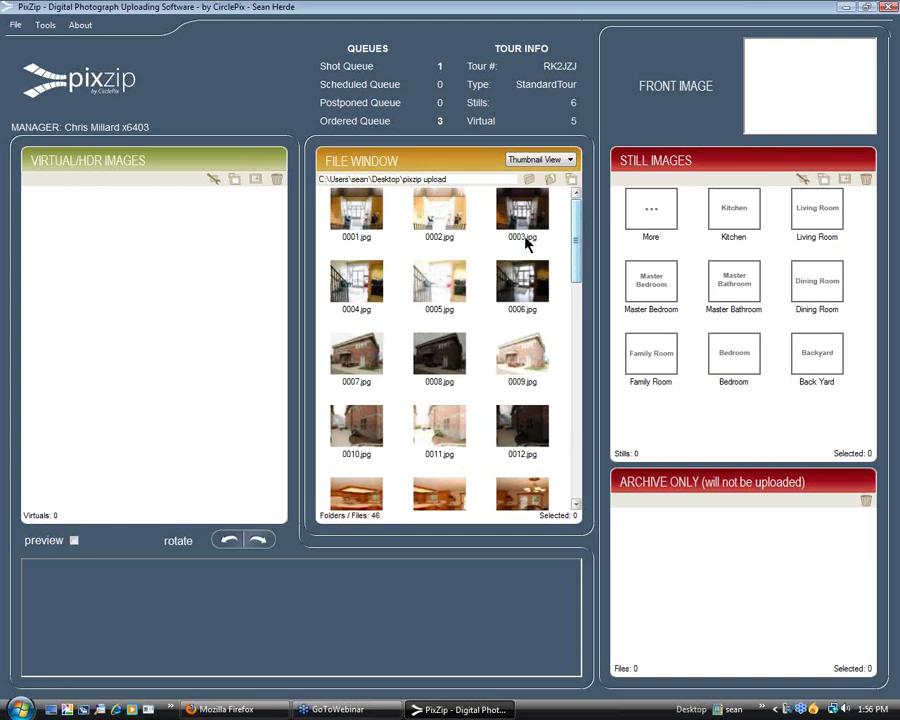
Add images 0001.jpg, 0002.jpg and 0003.jpg as one virtual/HDR image with the room code Lobby.
left_click(361, 219)
left_click(428, 216, "ctrl")
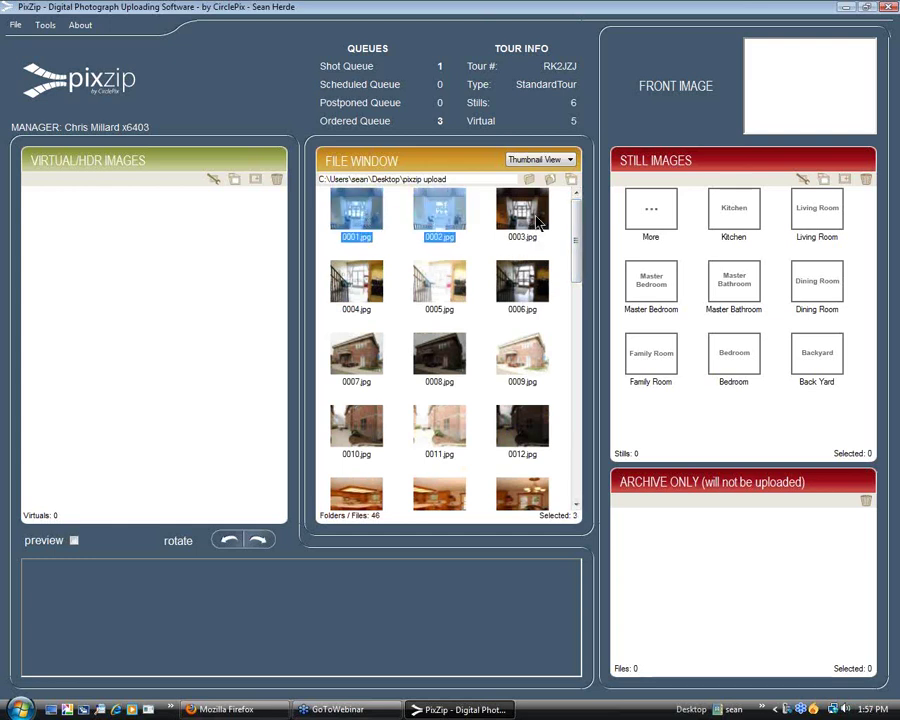
left_click(518, 218, "ctrl")
mouse_move(510, 220)
left_mouse_down()
mouse_move(408, 211)
mouse_move(157, 222)
left_mouse_up()
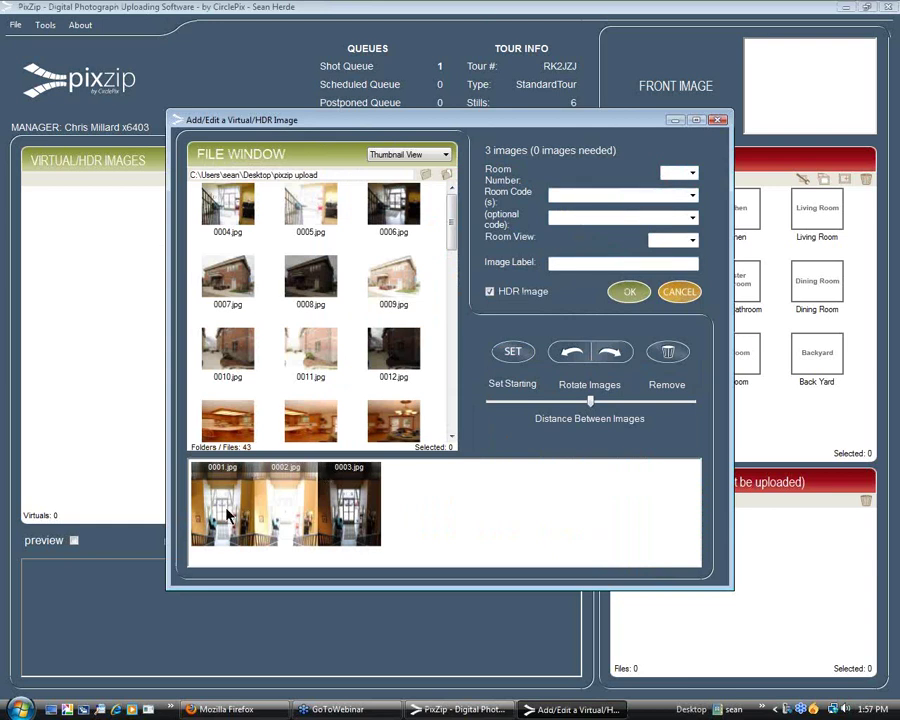
left_click(558, 195)
type("lobby")
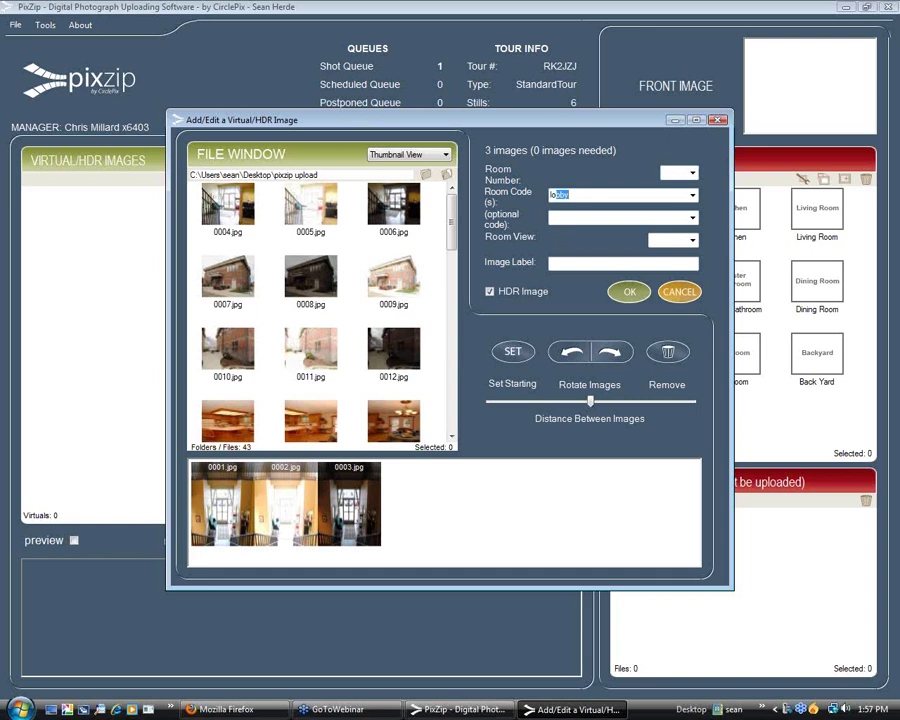
key("Return")
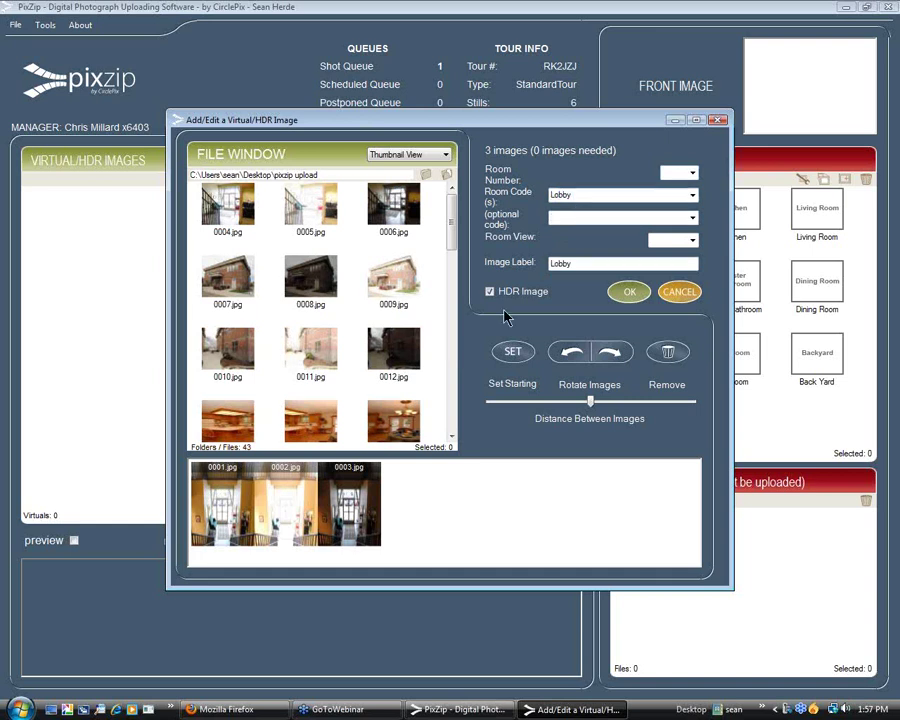
left_click(629, 291)
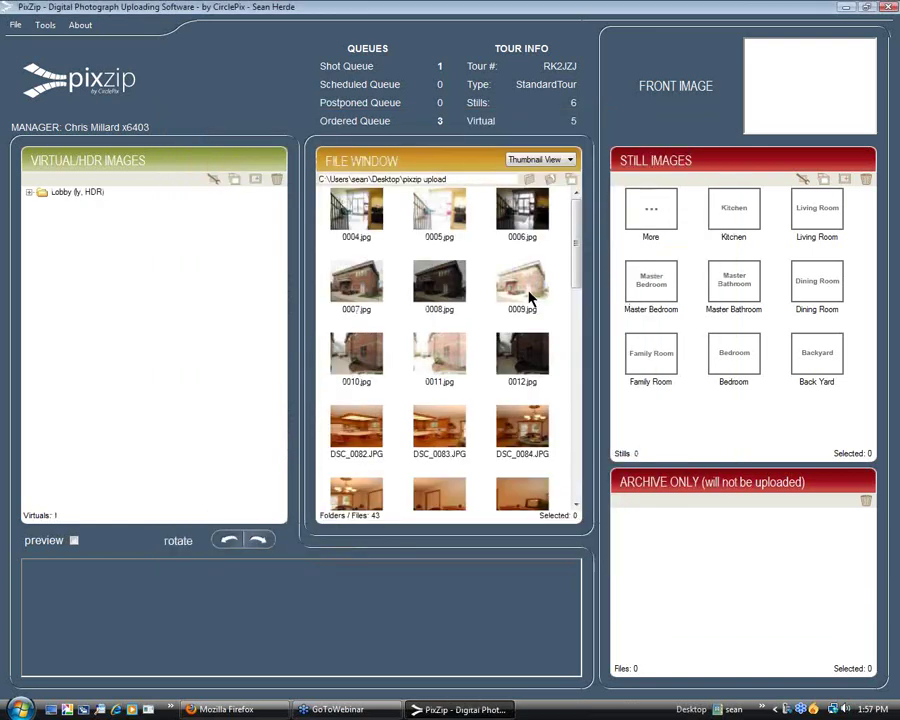
Add images 0004.jpg, 0005.jpg and 0006.jpg as one virtual/HDR image with room code Lobby and room view 2nd View.
left_click(370, 210)
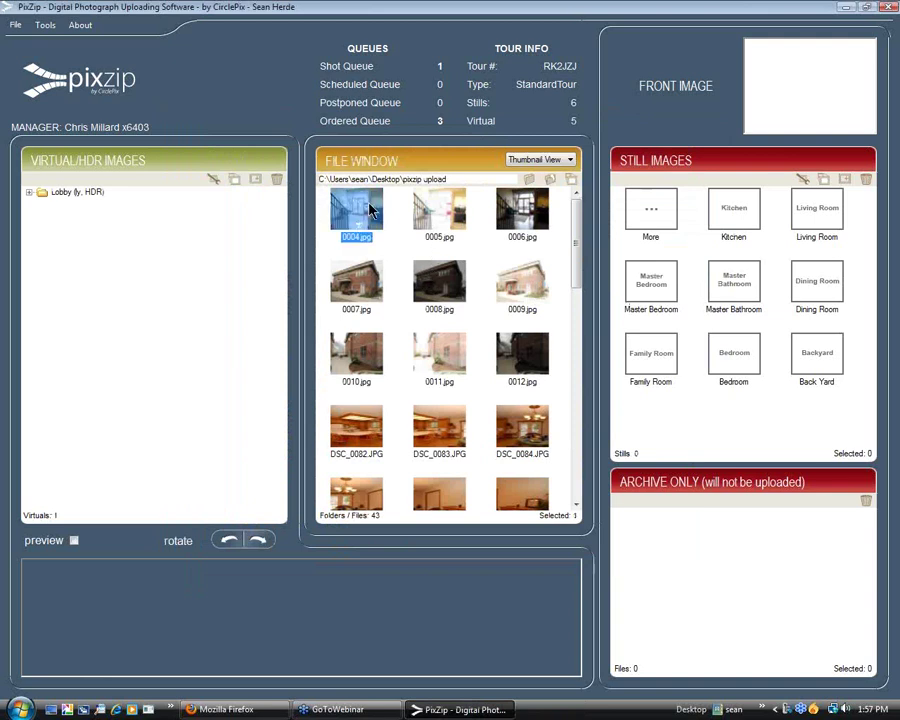
left_click(440, 210, "ctrl")
left_click(520, 212, "ctrl")
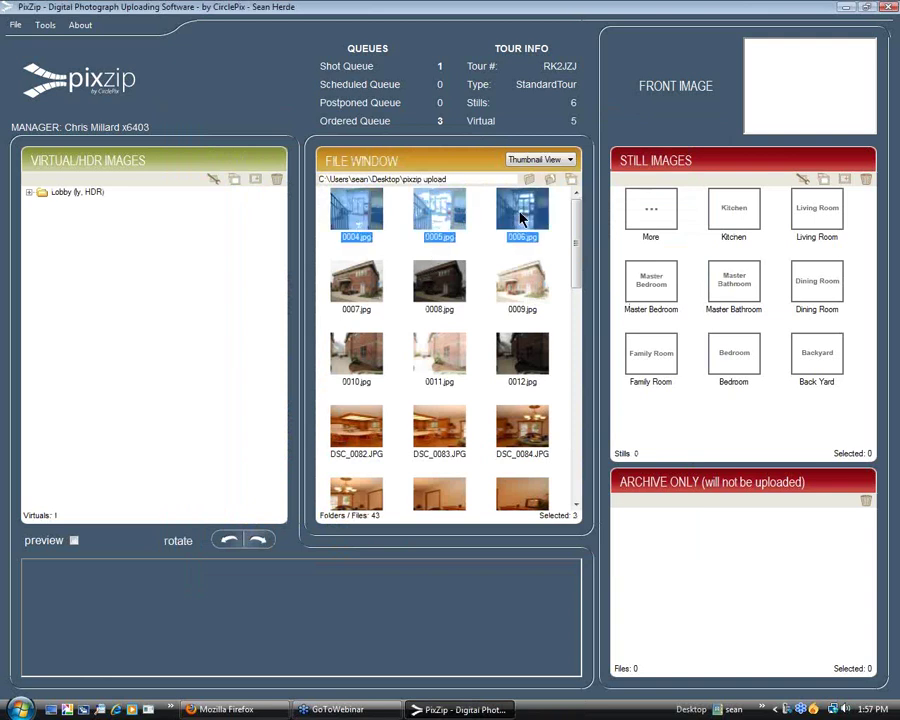
left_click(72, 249)
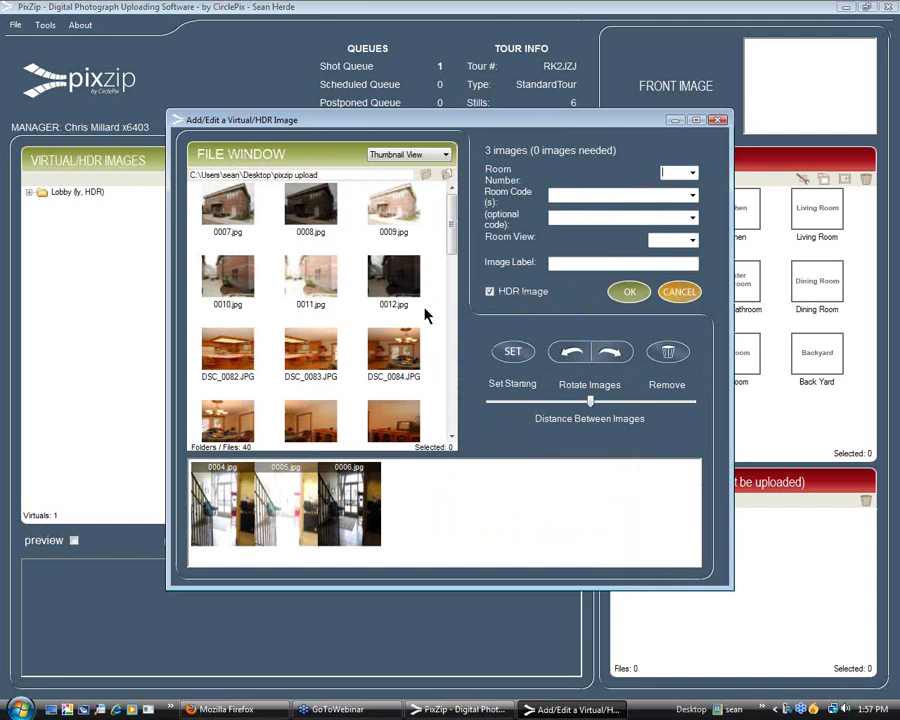
left_click(573, 195)
type("lobb")
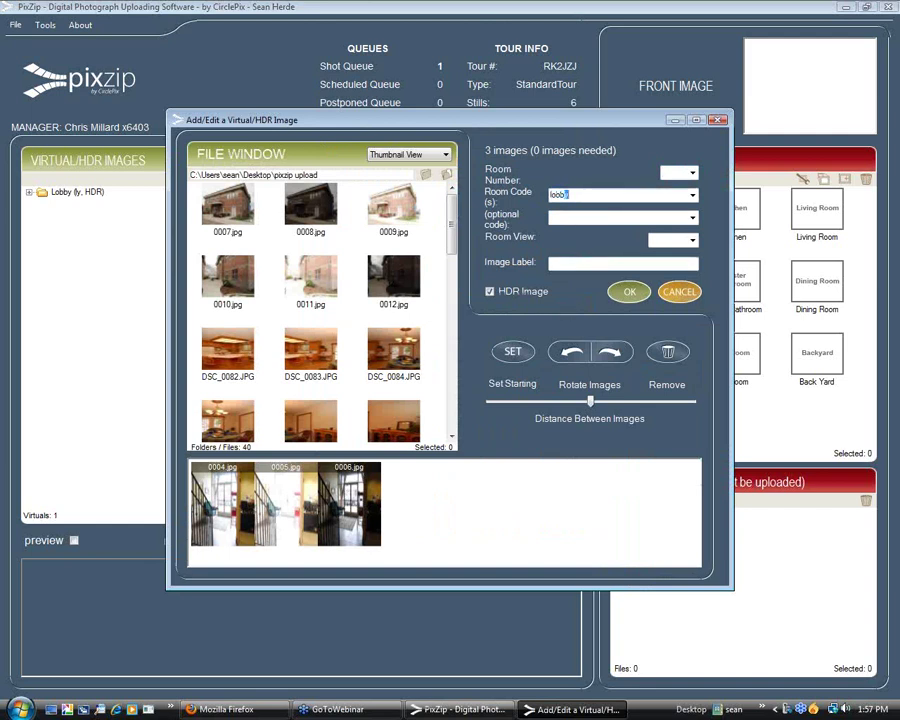
type("y")
left_click(692, 240)
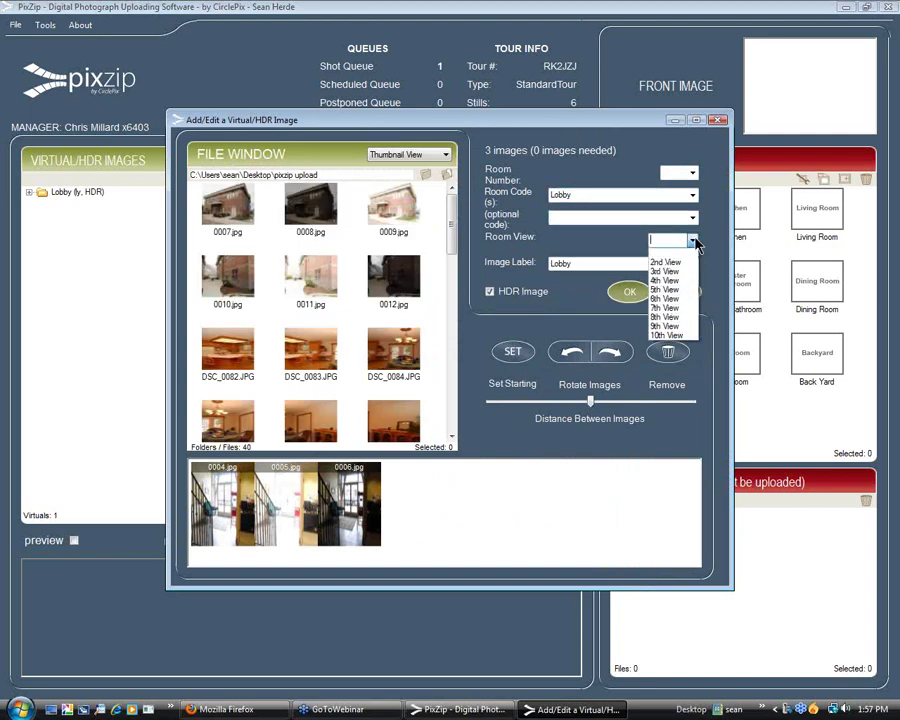
left_click(668, 262)
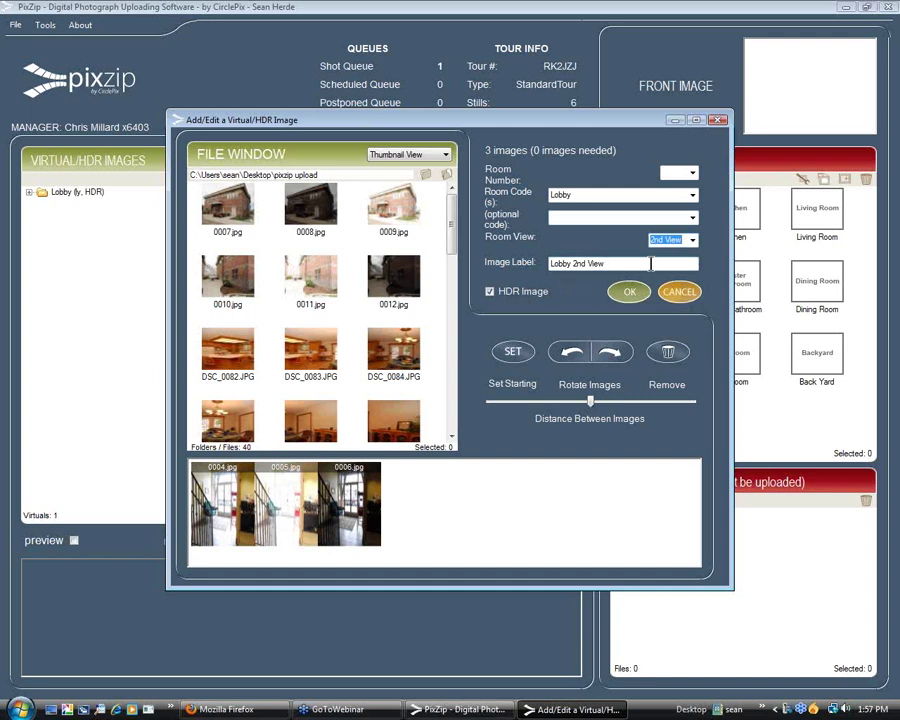
left_click(629, 292)
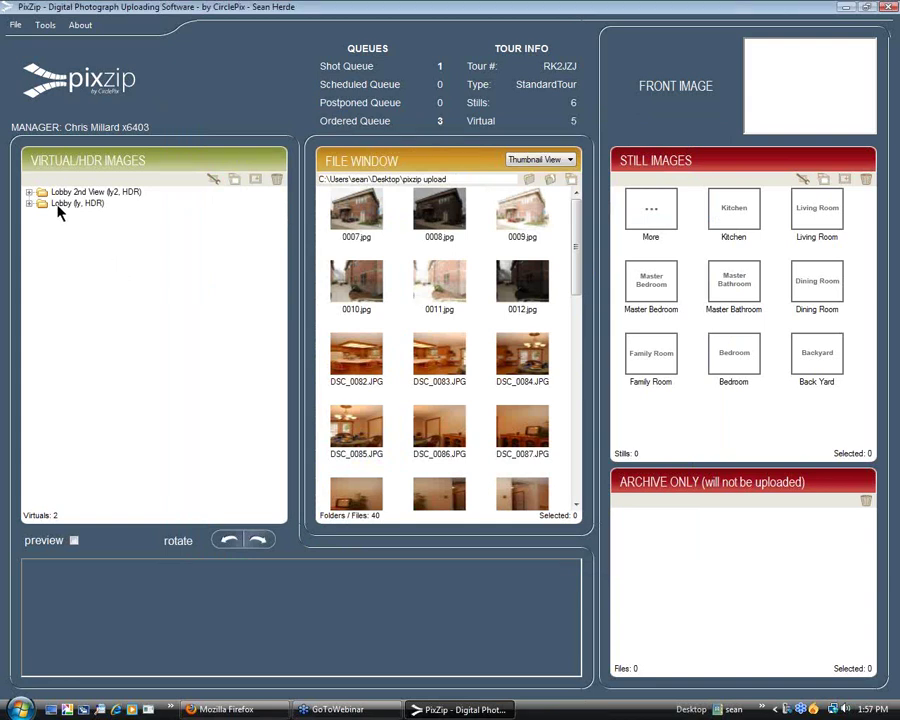
Add images 0007.jpg, 0008.jpg and 0009.jpg as one virtual/HDR image with the room code Front.
left_click_drag(362, 225, 514, 221)
left_click_drag(443, 219, 92, 265)
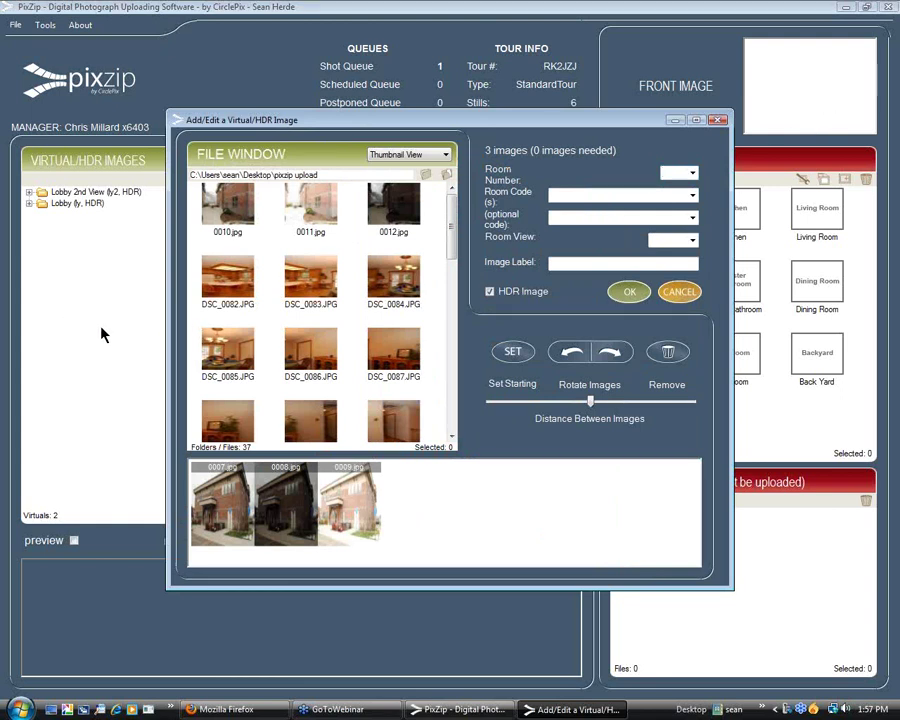
left_click(564, 194)
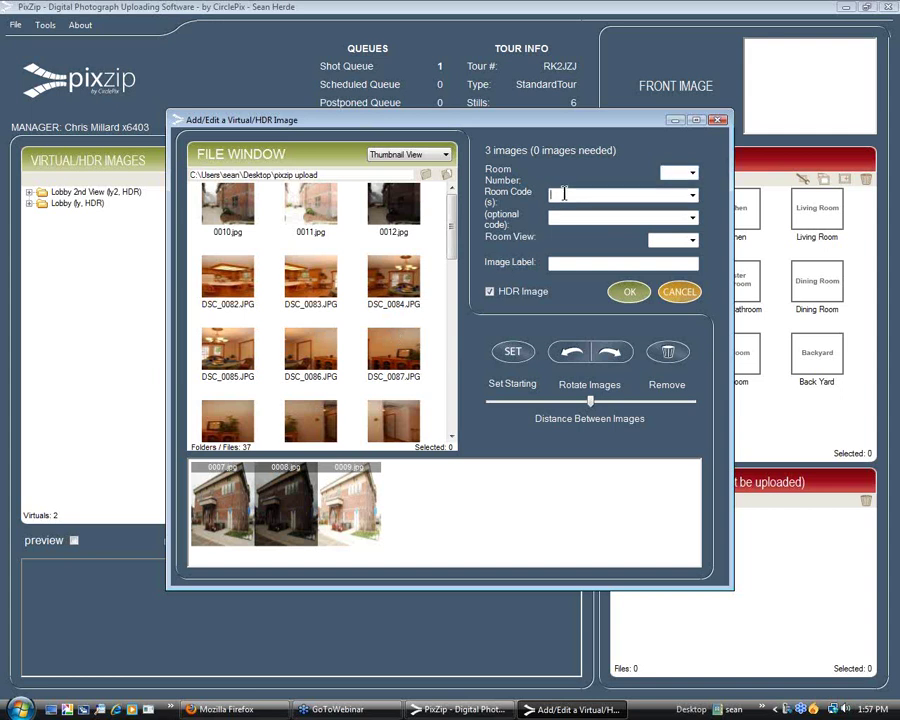
type("front")
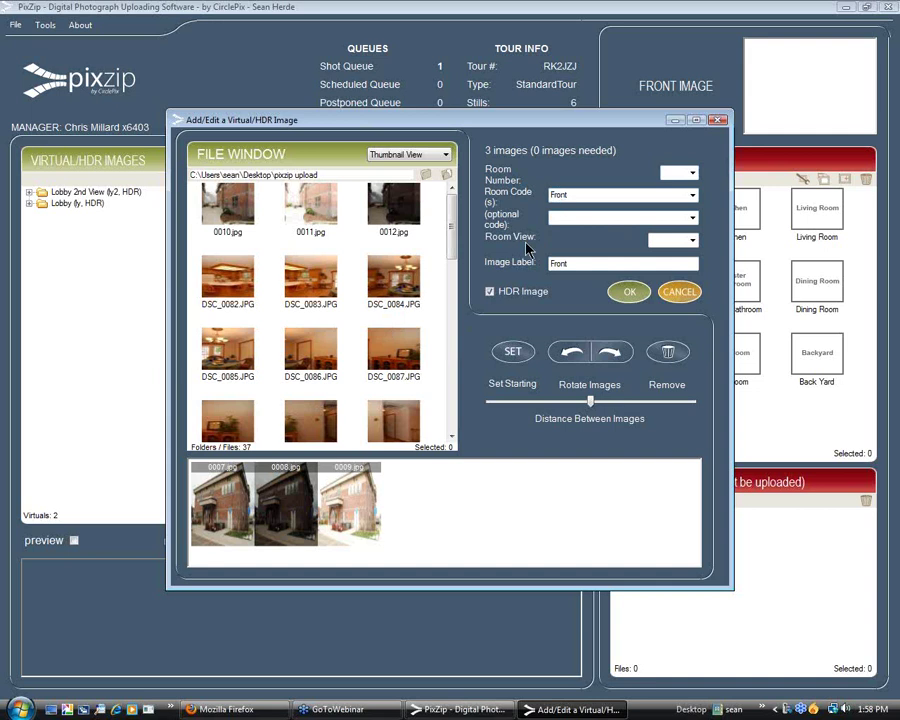
left_click(628, 292)
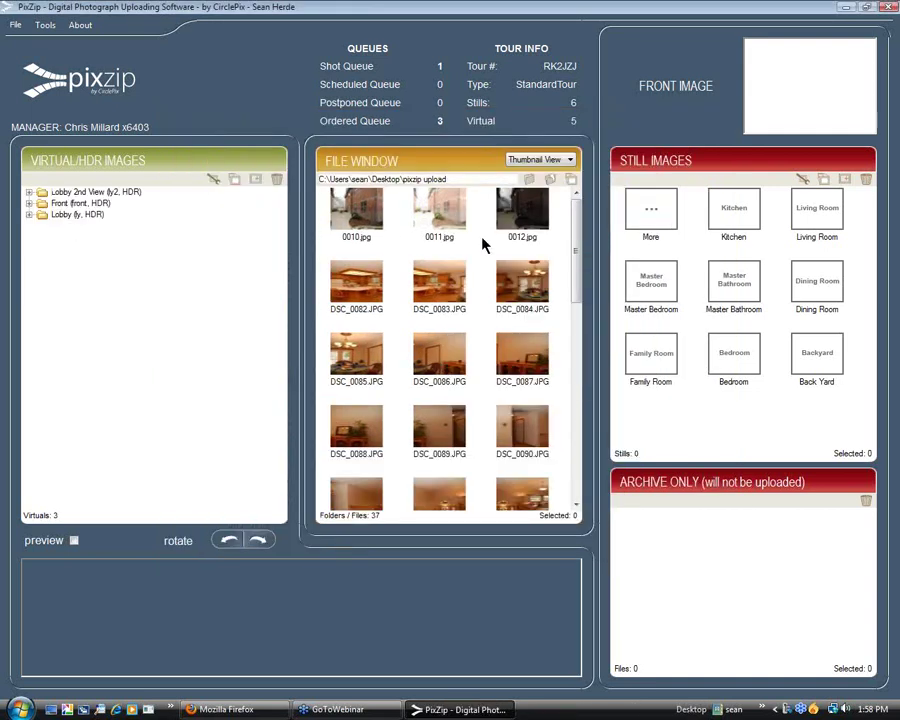
Add images 0010.jpg, 0011.jpg and 0012.jpg as one virtual/HDR image with the room code Side Yard.
left_click(372, 221)
left_click(440, 225, "ctrl")
left_click(525, 232, "ctrl")
left_click_drag(465, 222, 72, 289)
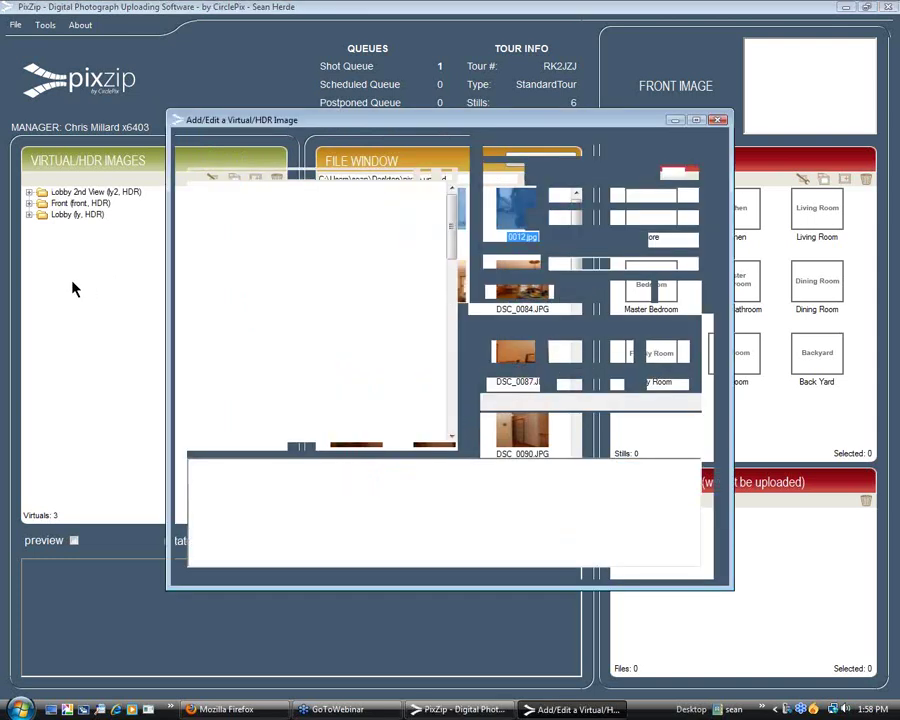
left_click(585, 195)
type("sid")
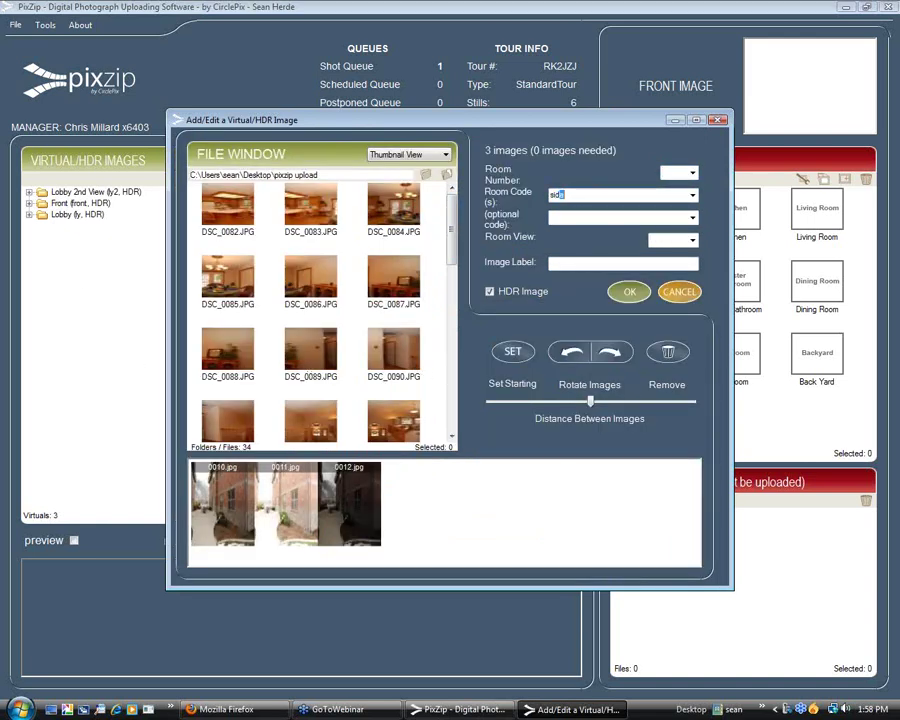
left_click(692, 195)
left_click(660, 224)
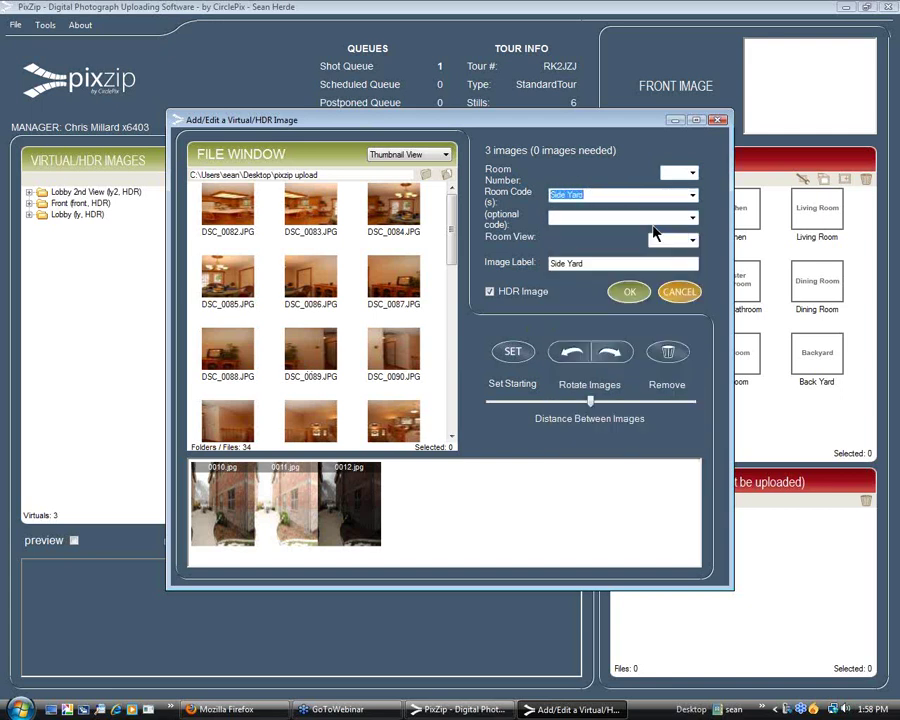
left_click(625, 293)
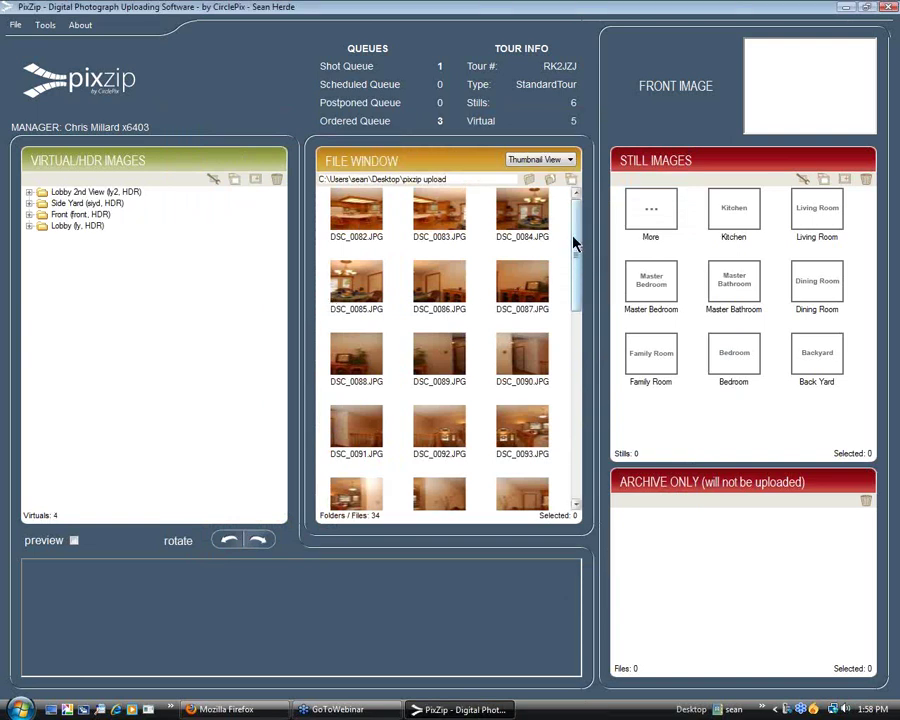
Auto-select 16 images starting from DSC_0082.JPG and add them as one virtual image with the room code Kitchen.
left_click(355, 212)
right_click(355, 216)
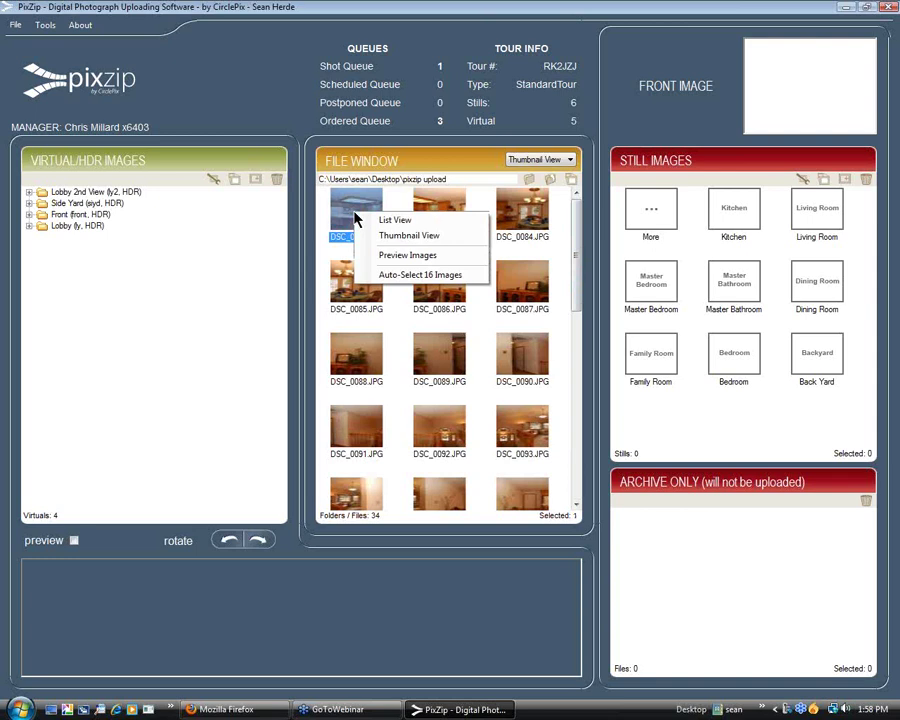
left_click(404, 275)
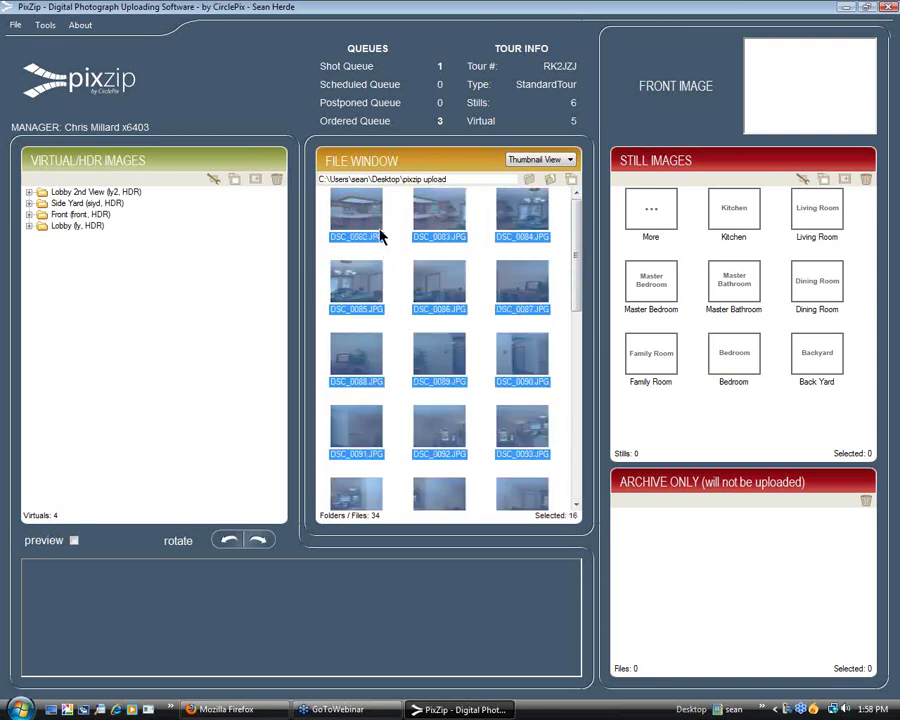
mouse_move(370, 212)
left_mouse_down()
mouse_move(285, 245)
mouse_move(70, 292)
left_mouse_up()
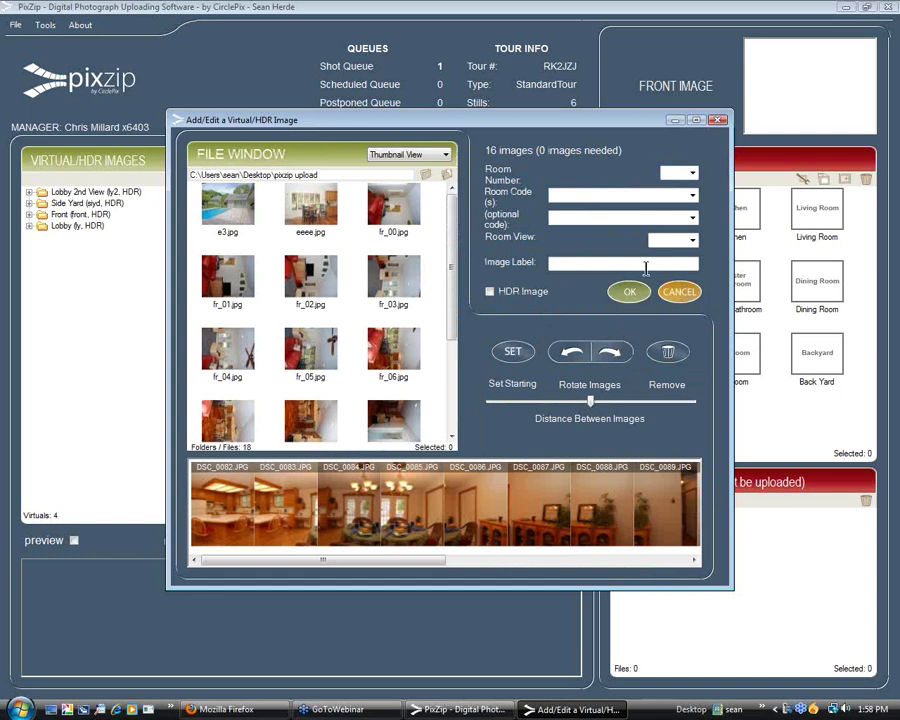
left_click(608, 196)
type("Kids Bedroom")
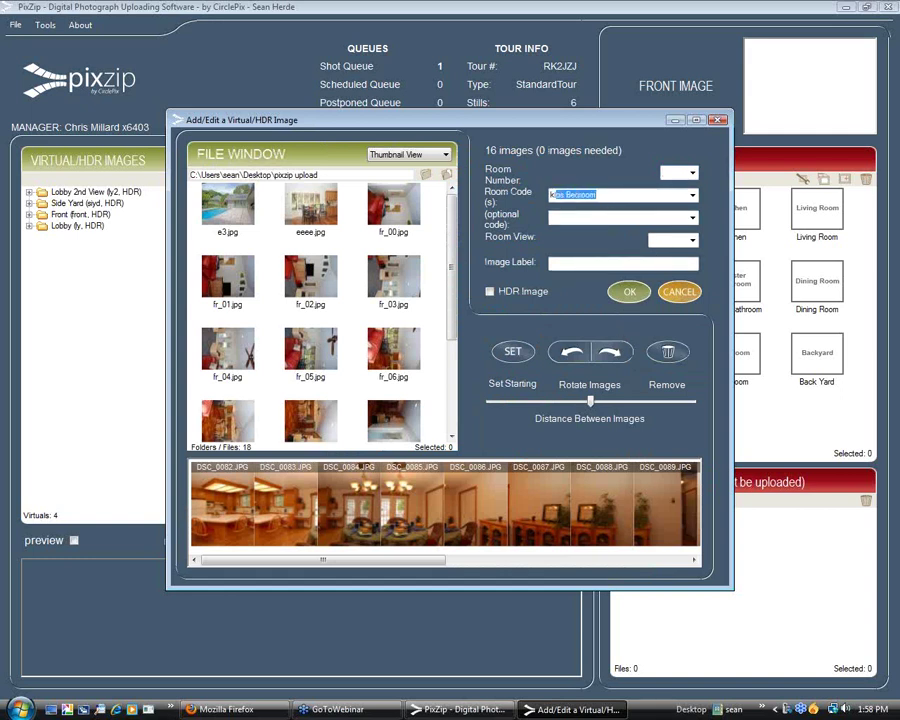
left_click(692, 195)
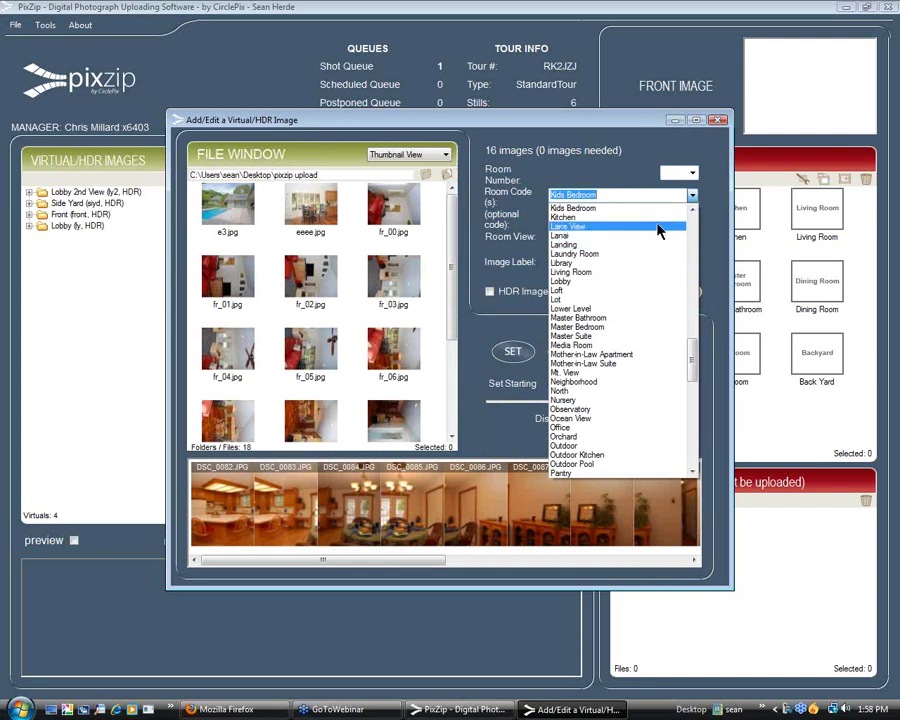
key("Escape")
key("Down")
left_click(629, 292)
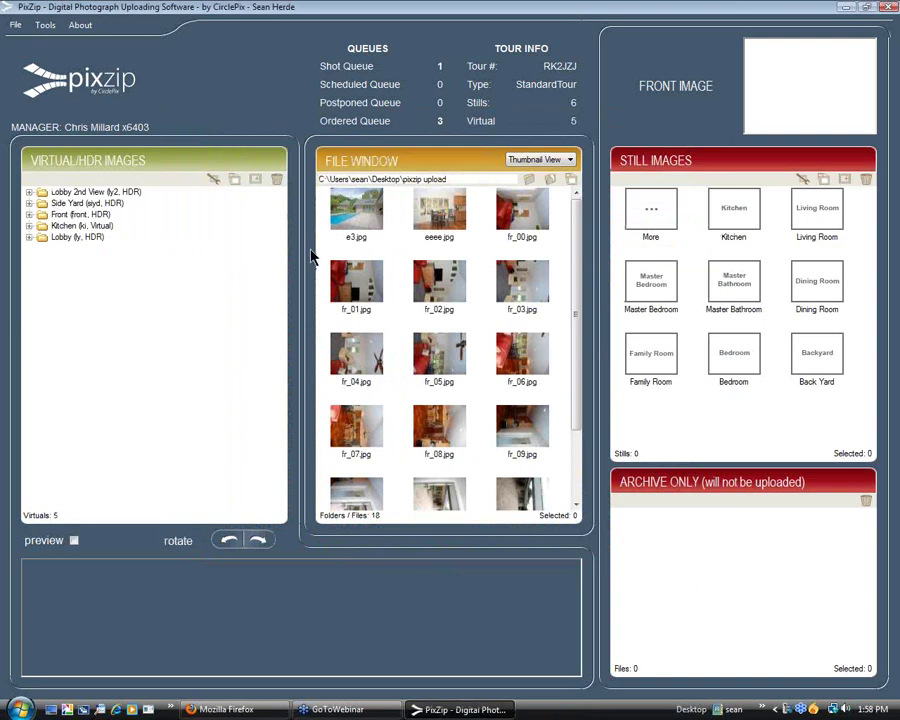
Assign e3.jpg as the Back Yard still image and eeee.jpg as the Kitchen still image.
left_click(356, 220)
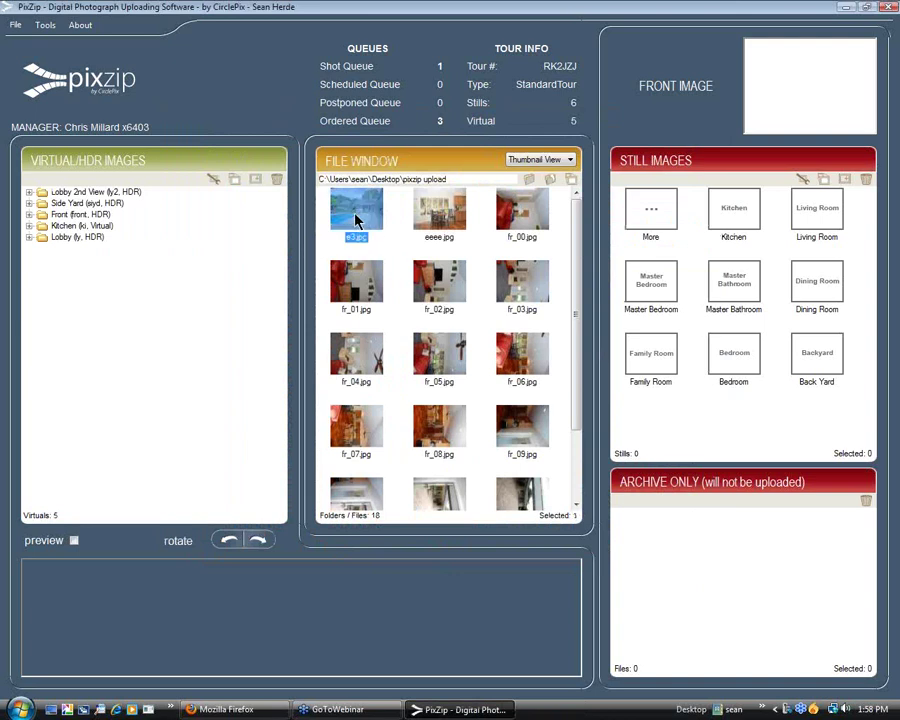
left_click_drag(356, 220, 806, 356)
left_click_drag(356, 210, 726, 212)
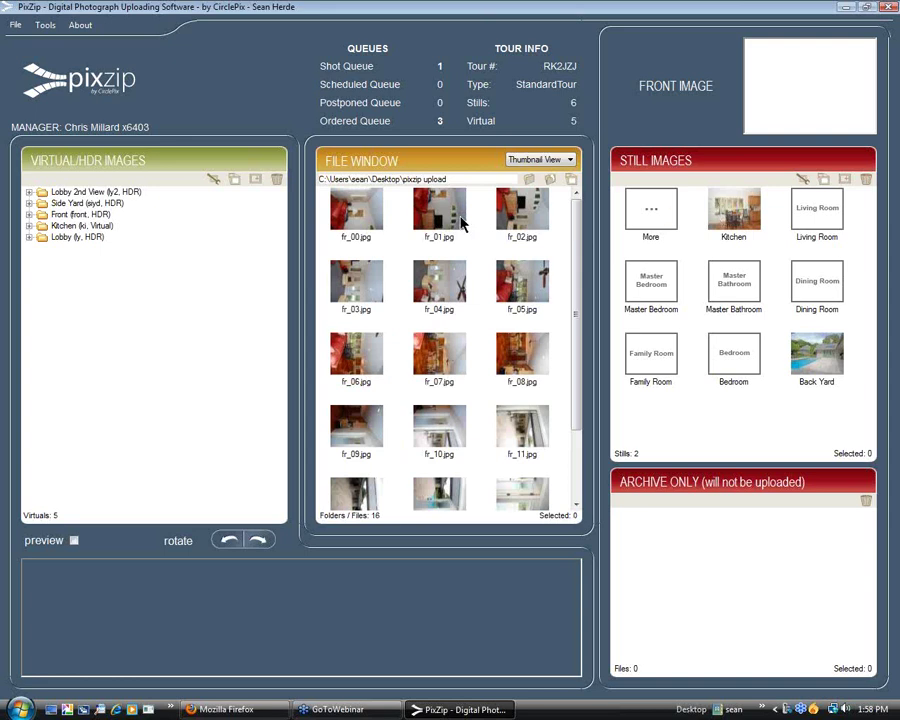
Auto-select 16 images starting from fr_00.jpg and add them as one virtual image with the room code Family Room.
right_click(358, 207)
left_click(398, 277)
mouse_move(395, 277)
left_mouse_down()
mouse_move(277, 257)
mouse_move(96, 323)
left_mouse_up()
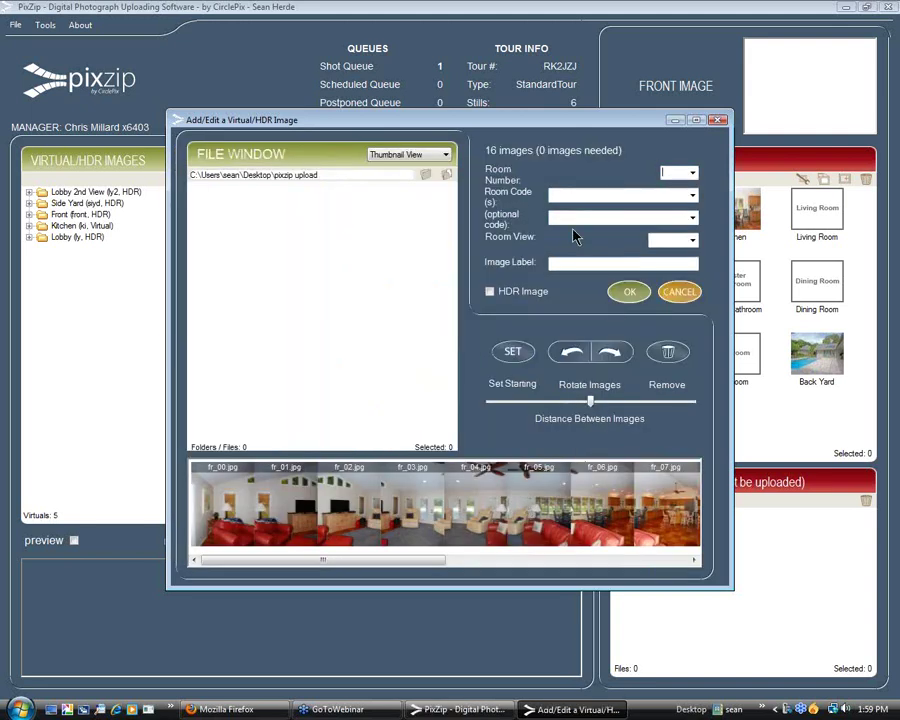
left_click(578, 194)
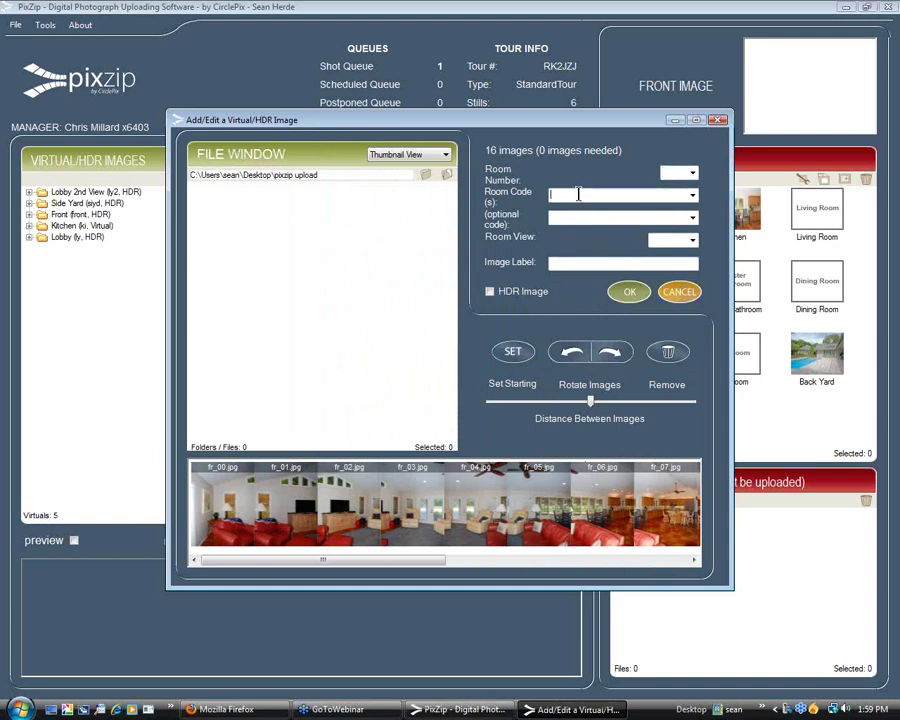
type("family Room")
key("Tab")
left_click(624, 293)
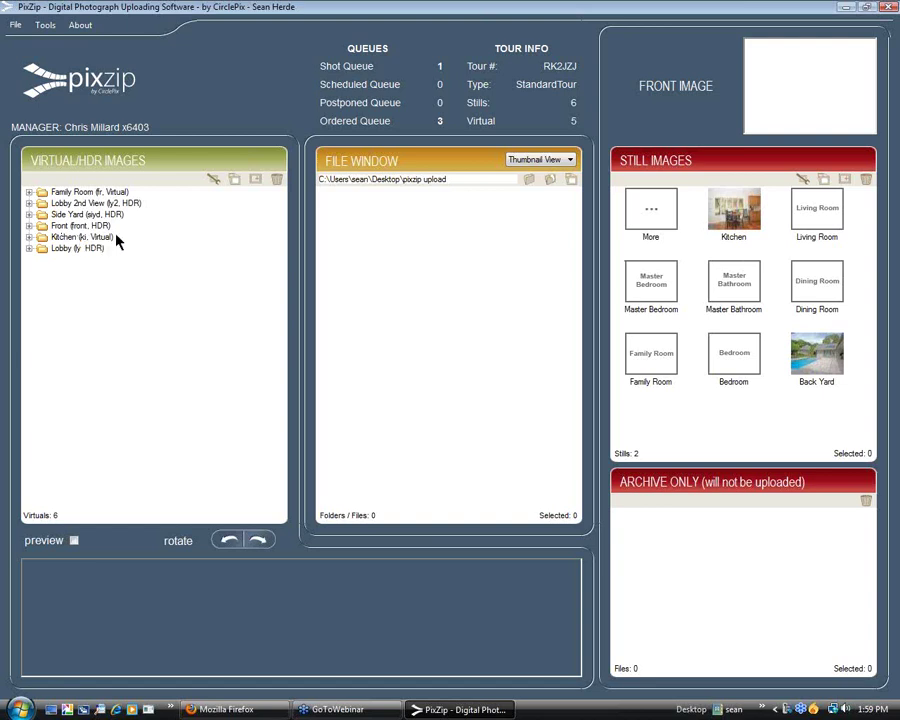
Save the PixZip file with placeholder text in the tour notes, continuing despite the incorrect number of images.
left_click(14, 27)
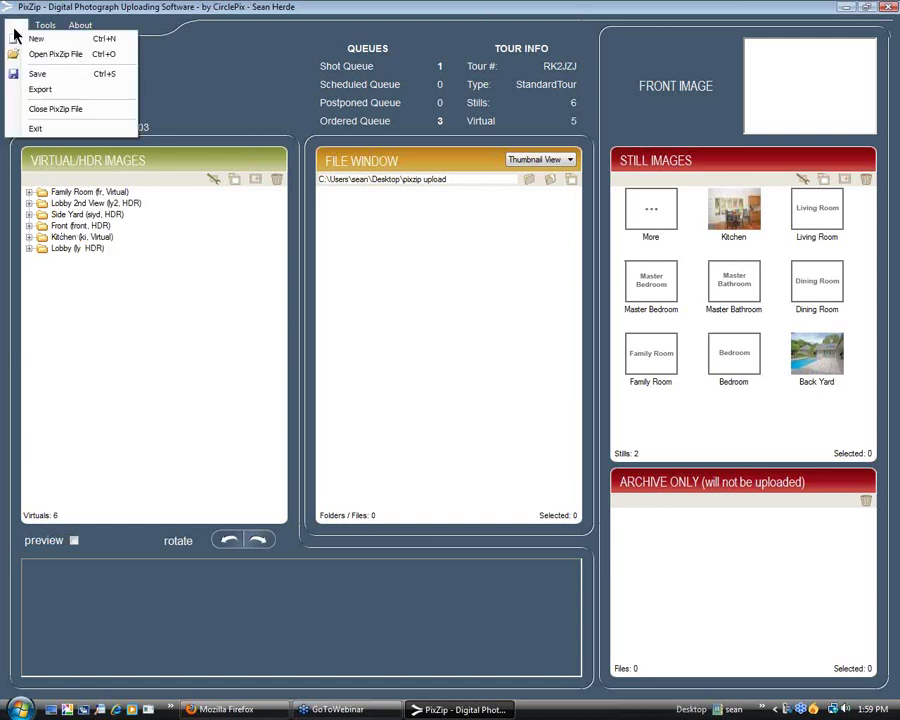
left_click(38, 74)
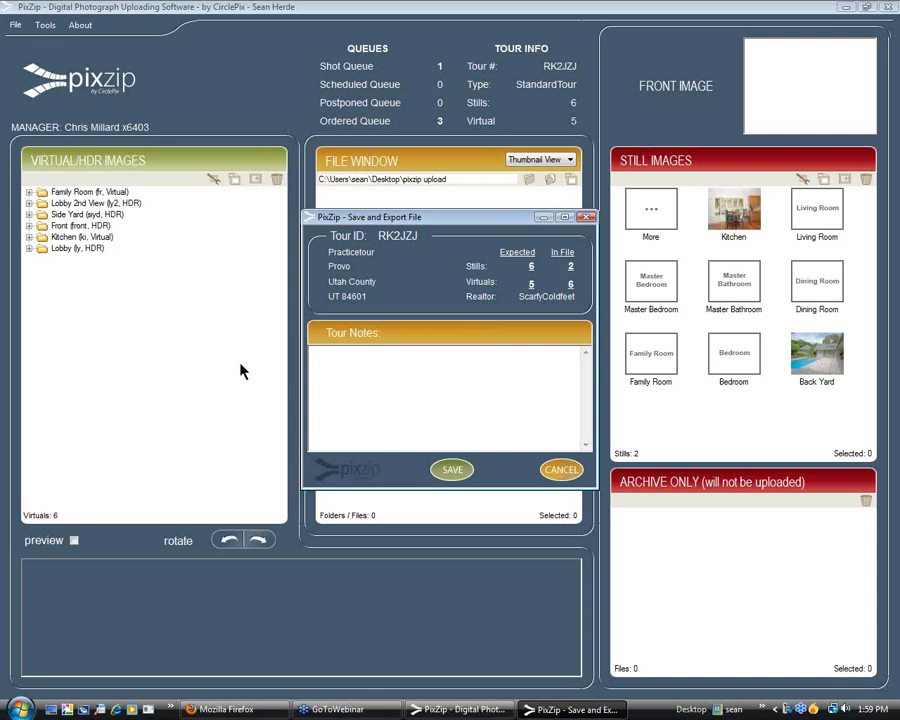
type("sbfvbjksbrfbv sjkhrbfg sbh drfgbjksbhdrkgbk jsbdgkjbksr")
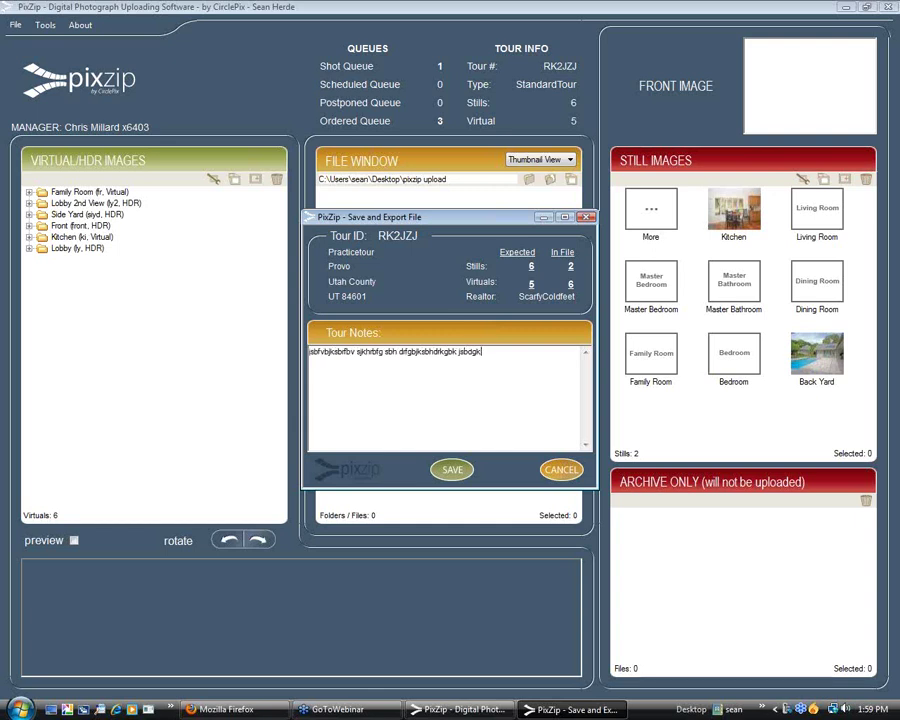
left_click(456, 470)
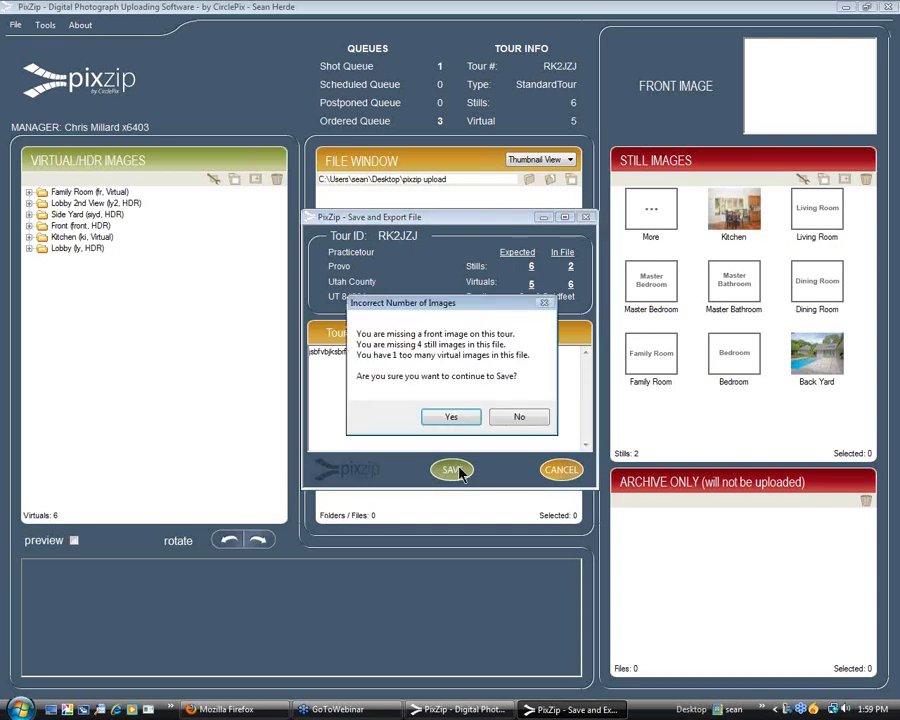
left_click(457, 414)
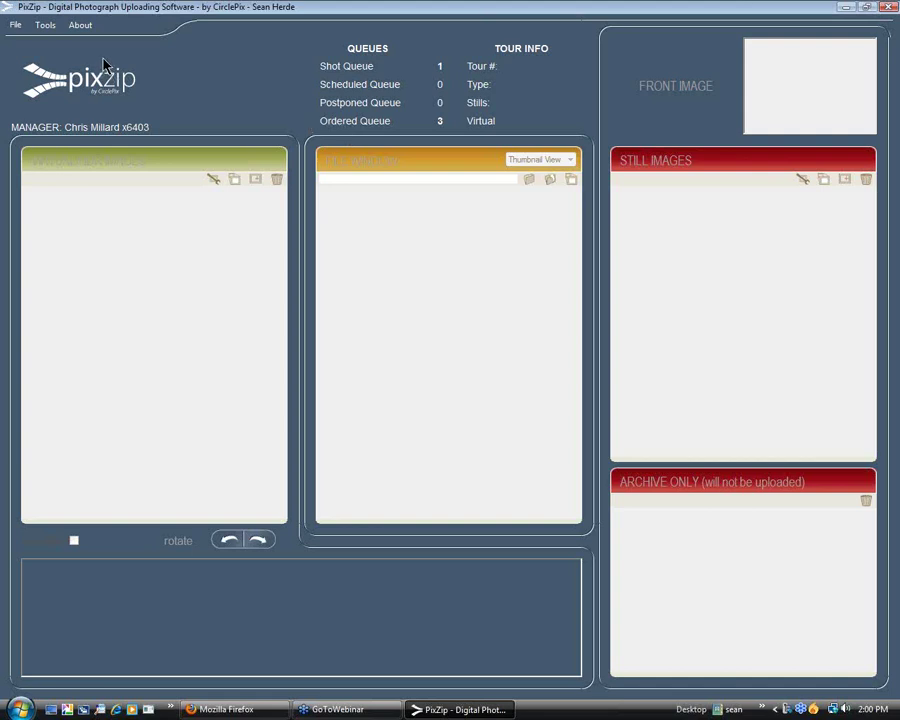
Export the saved tour RK2JZJ from PixZip.
left_click(13, 26)
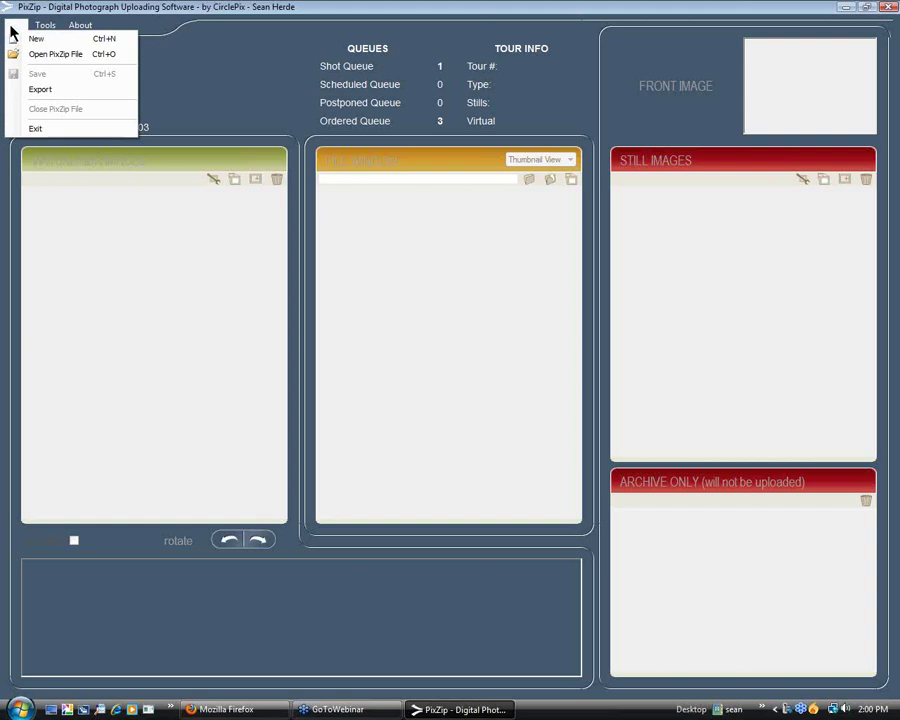
left_click(34, 89)
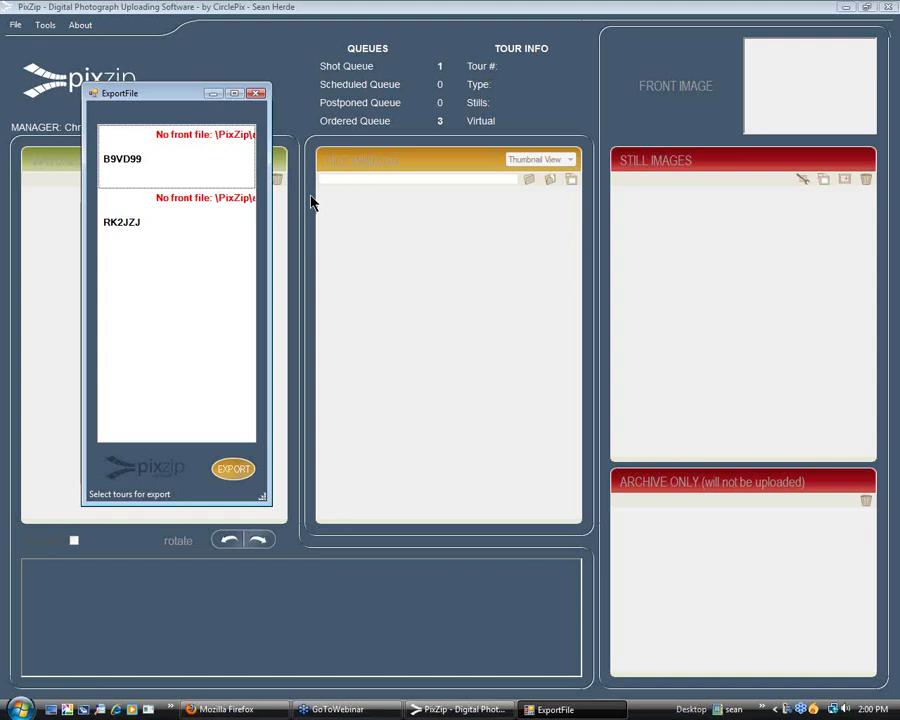
left_click(184, 212)
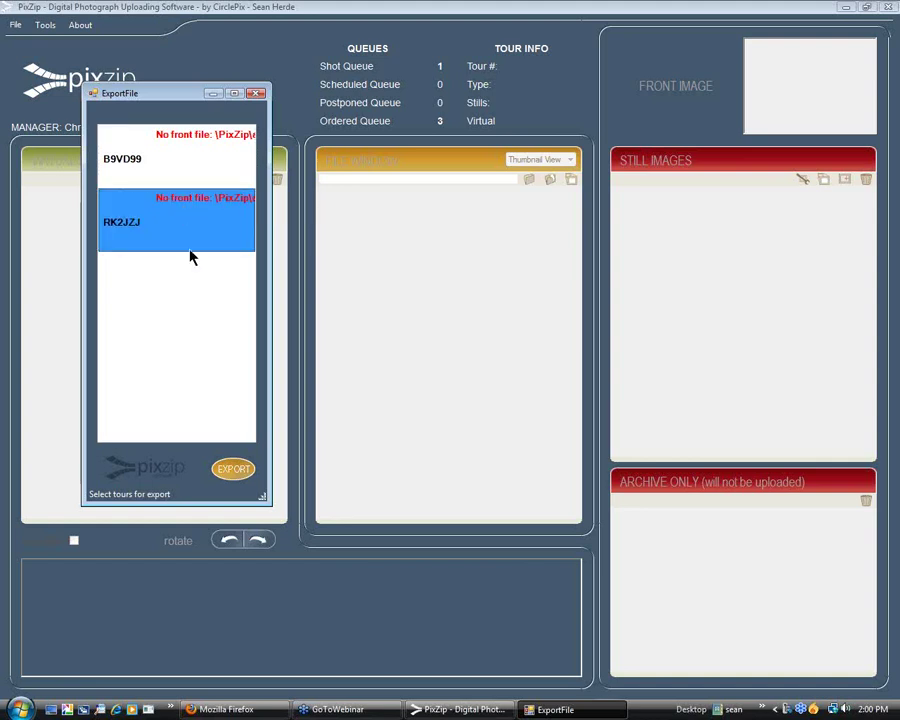
left_click(232, 470)
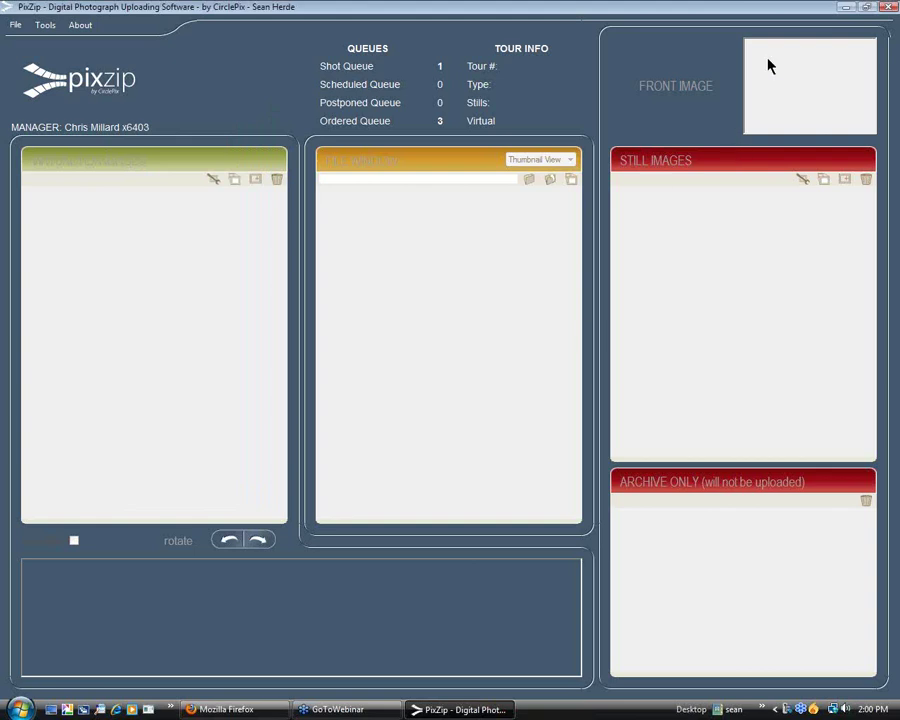
Go from PixZip to the Photographer BackOffice in a maximized browser, expand its Shot Queue and open the bulk upload page.
left_click(80, 25)
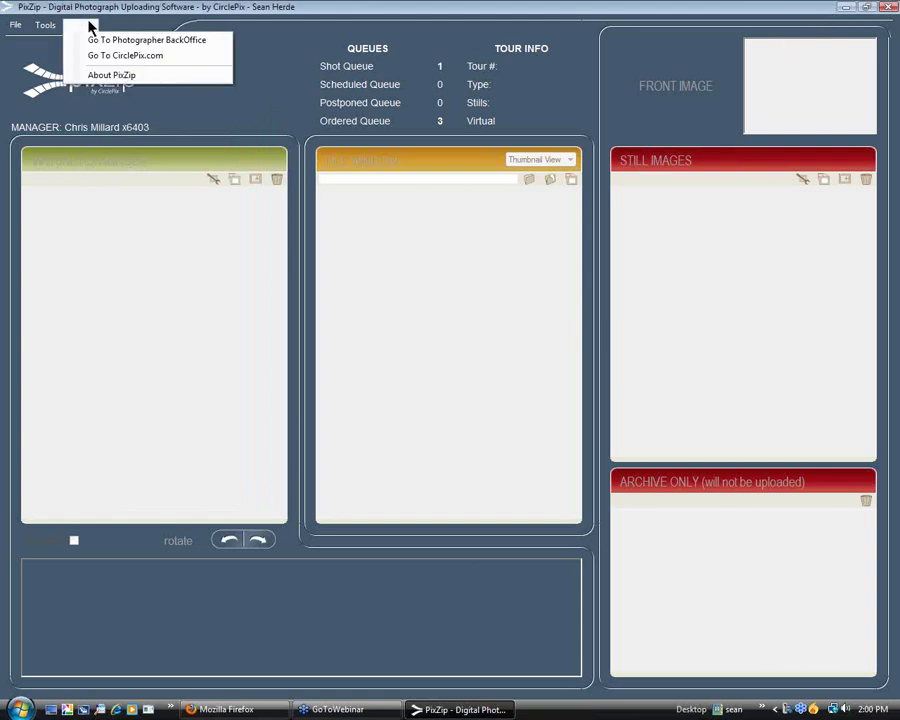
left_click(127, 42)
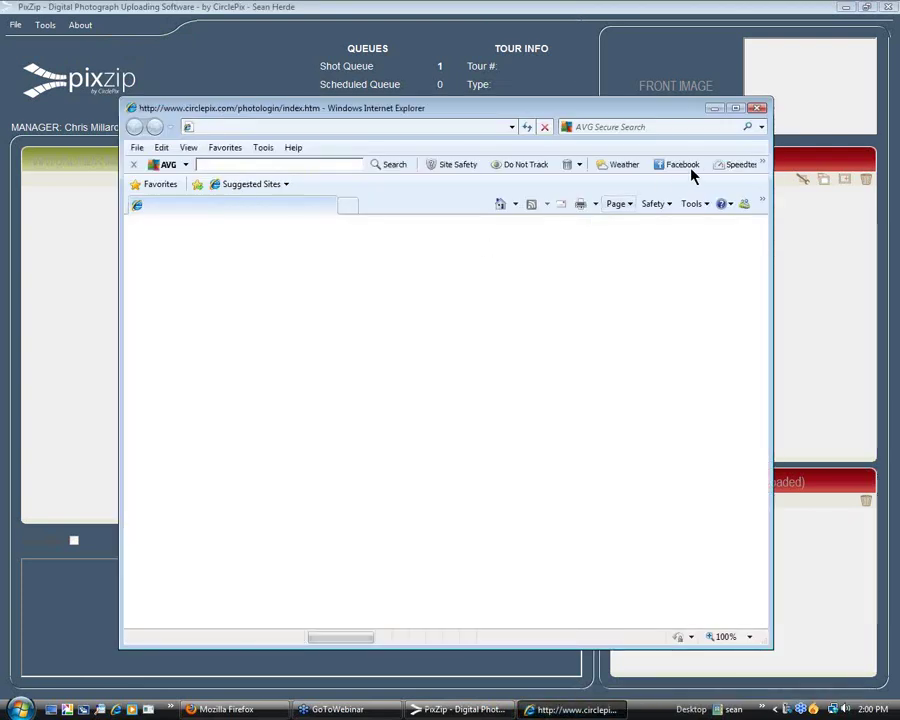
left_click(737, 109)
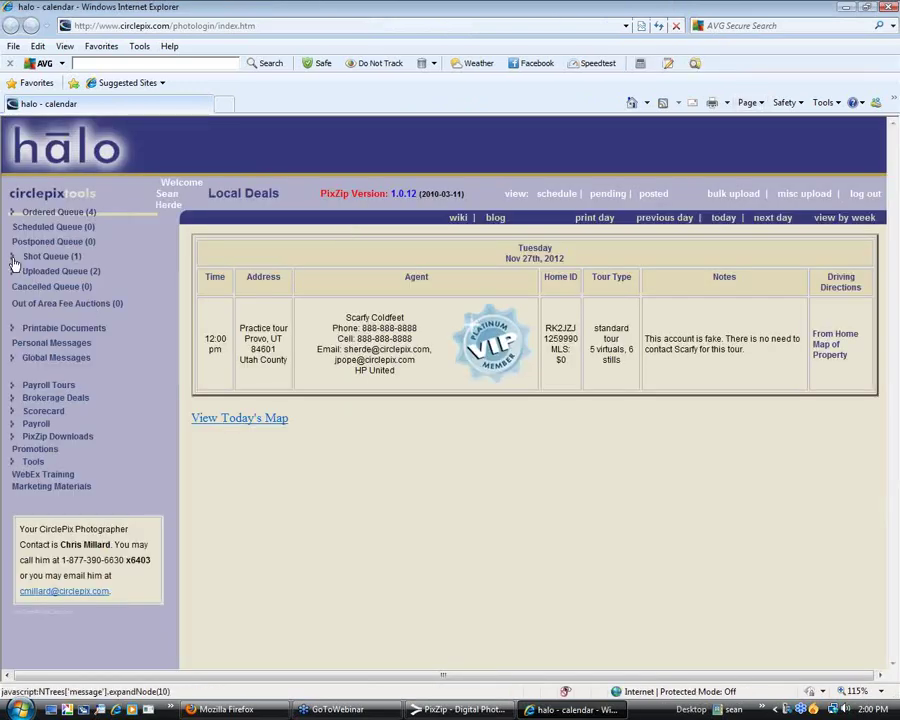
left_click(50, 256)
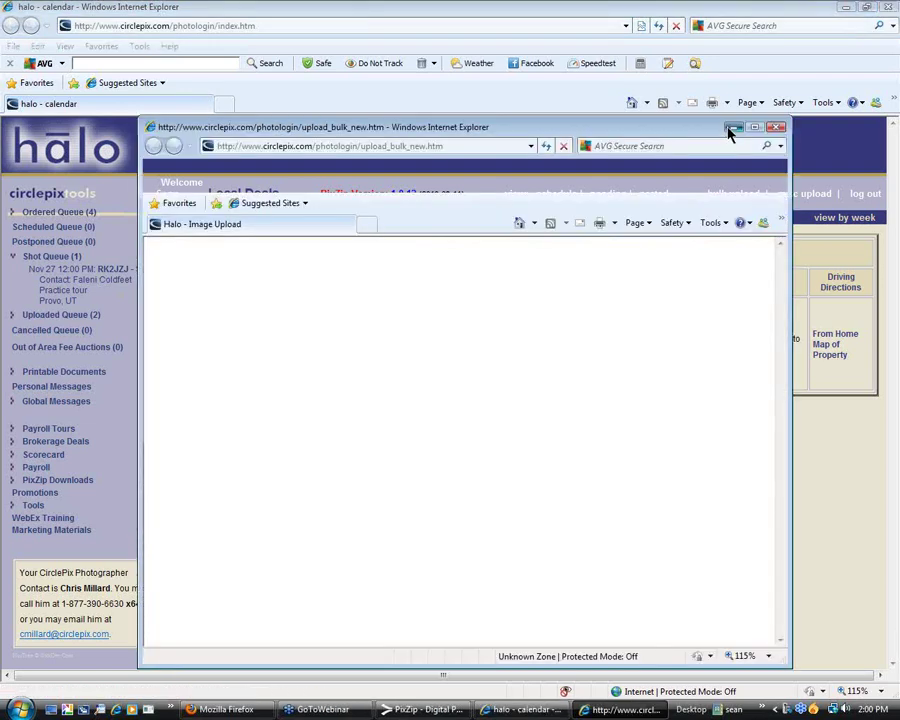
left_click(732, 127)
left_click(843, 8)
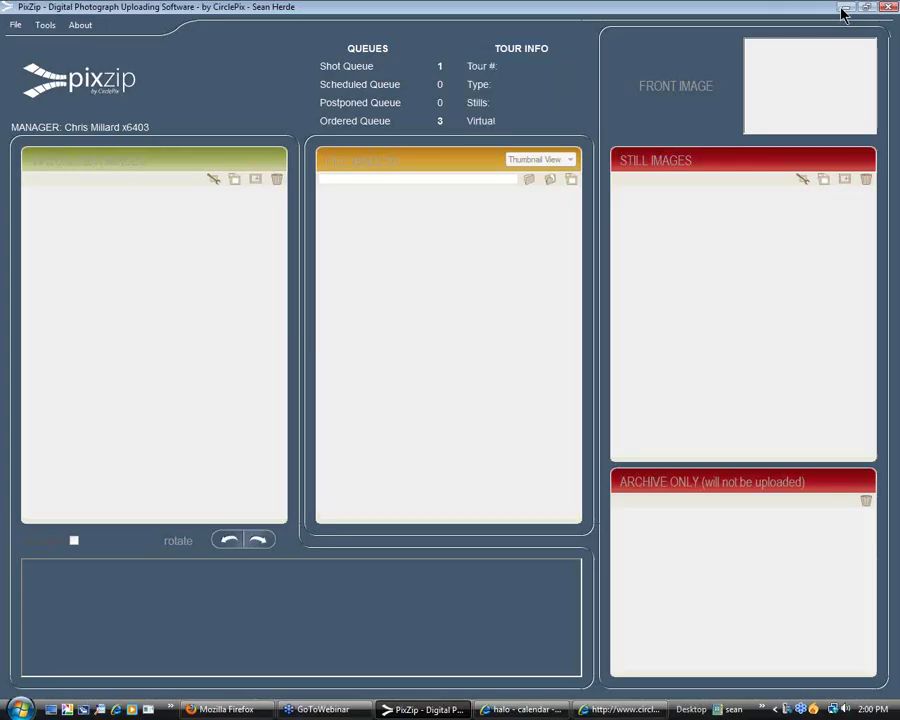
left_click(843, 10)
left_click(74, 88)
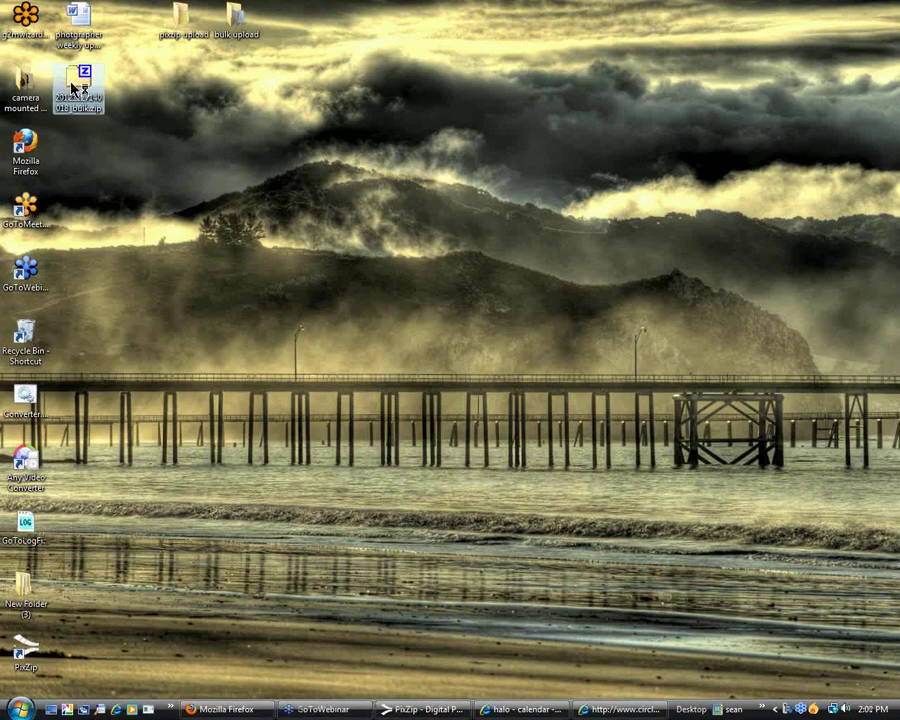
double_click(74, 88)
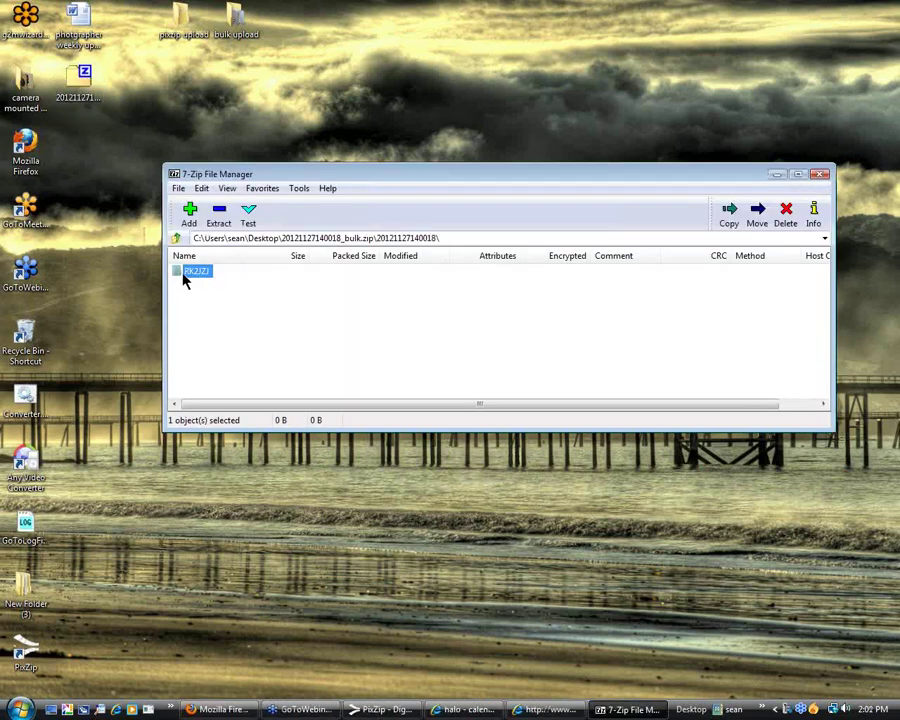
left_click(820, 174)
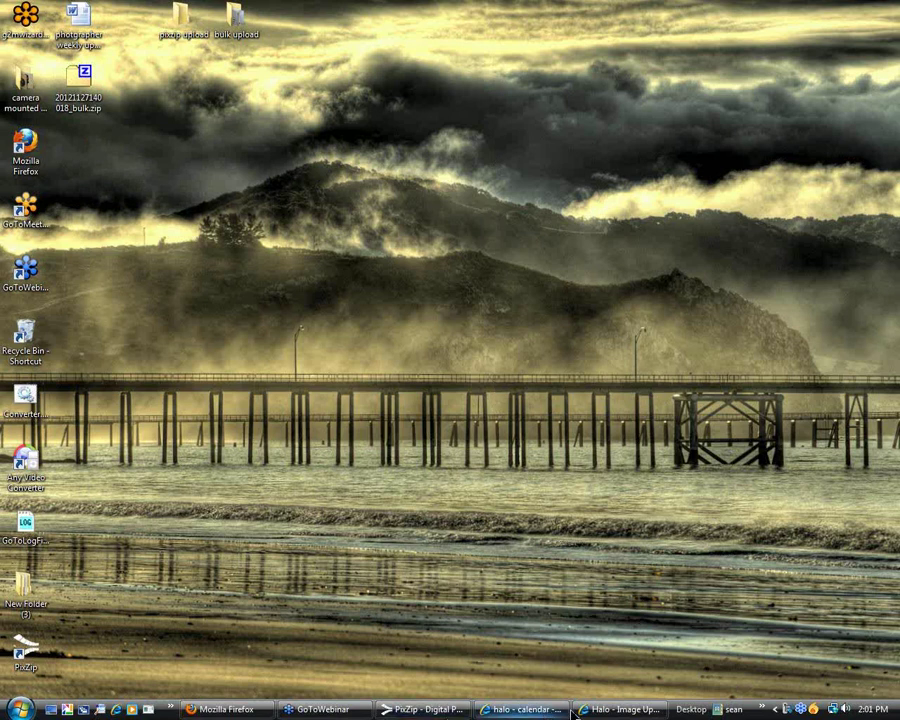
left_click(620, 709)
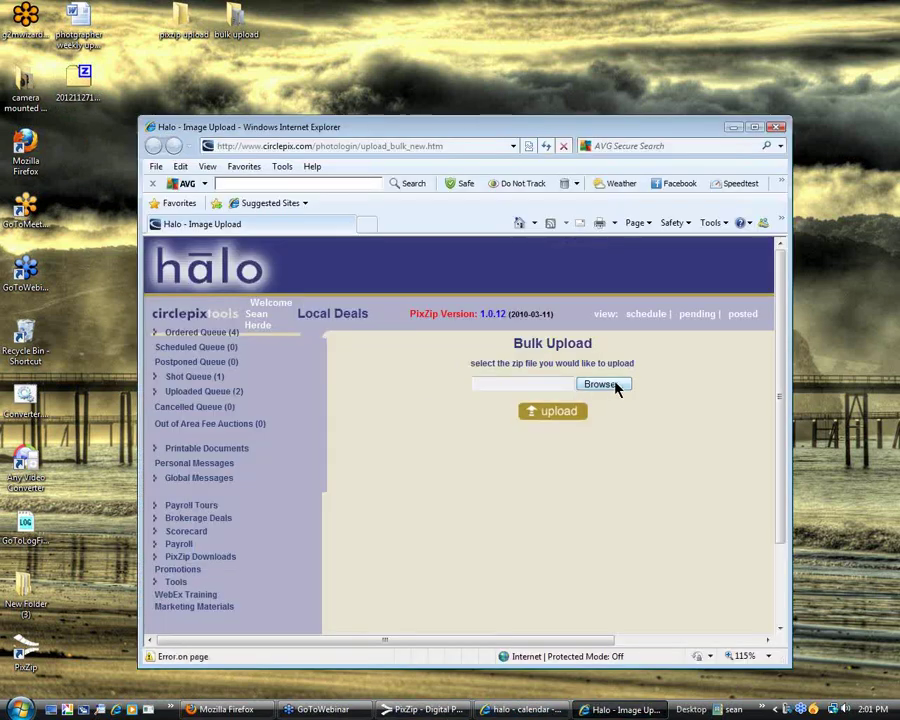
left_click(609, 384)
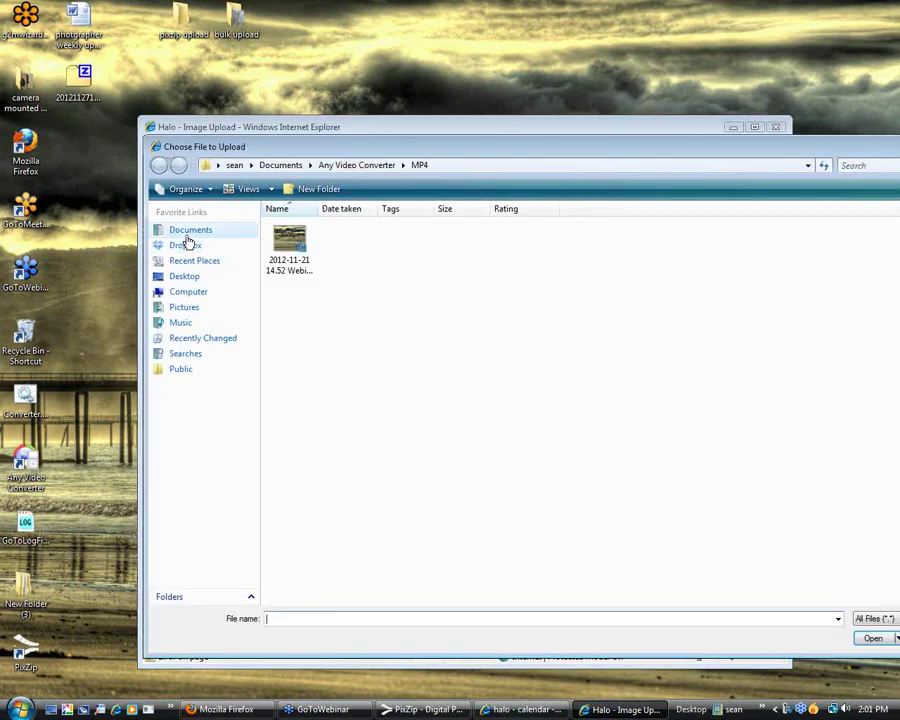
left_click(193, 278)
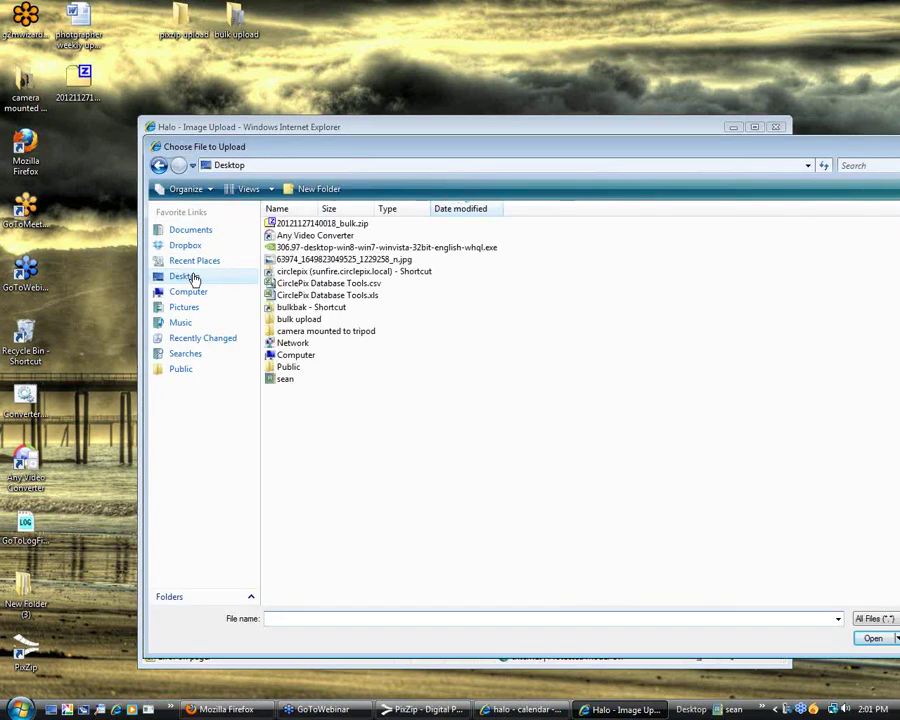
left_click_drag(548, 602, 295, 606)
double_click(289, 229)
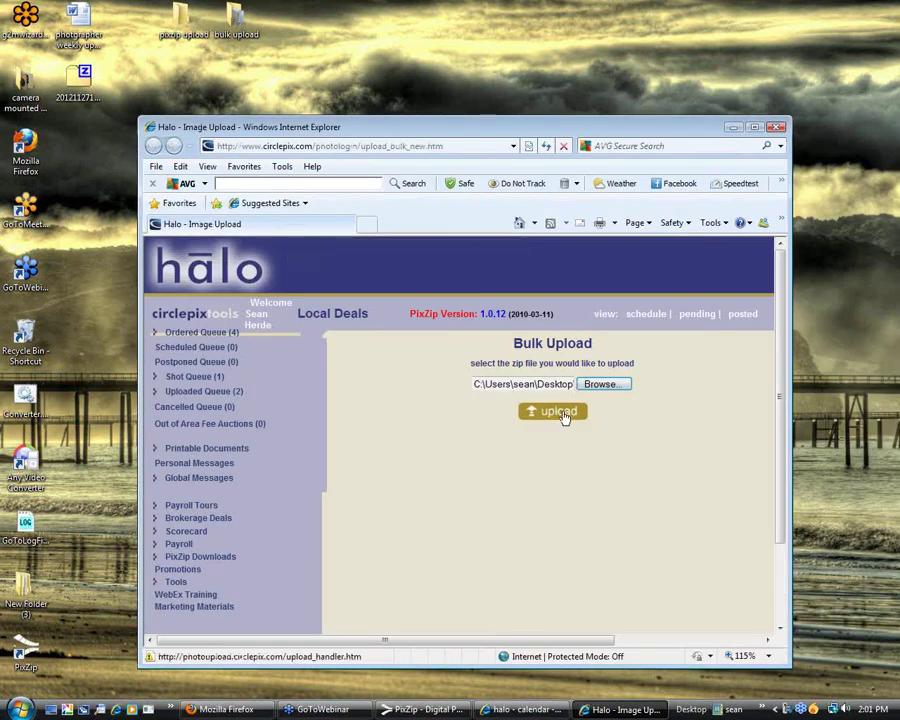
Start uploading the chosen zip file and move the bulk upload window aside.
left_click(563, 416)
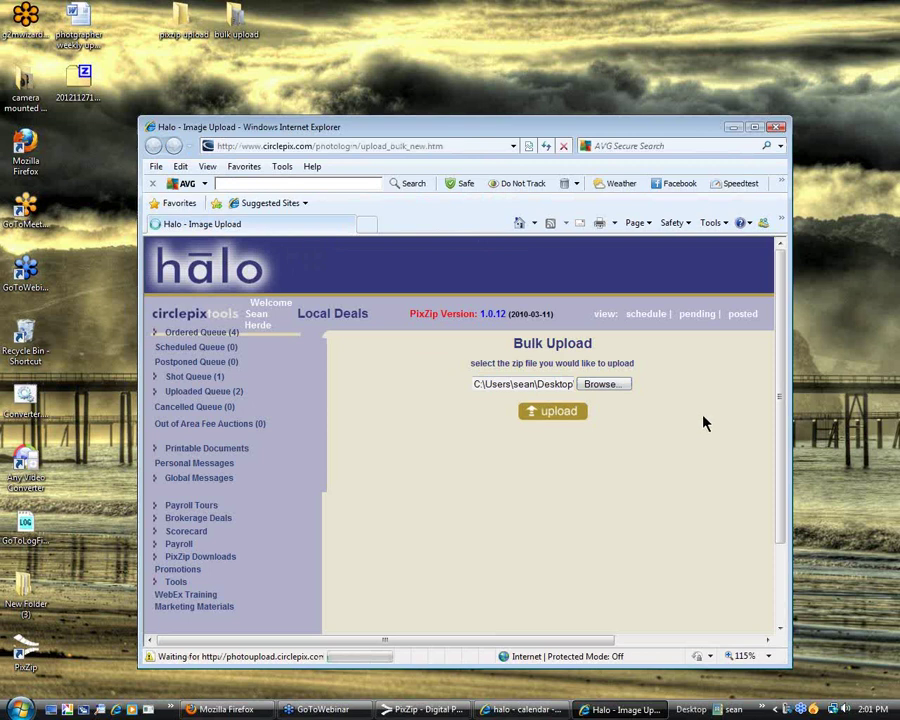
left_click_drag(502, 133, 472, 53)
left_click(725, 51)
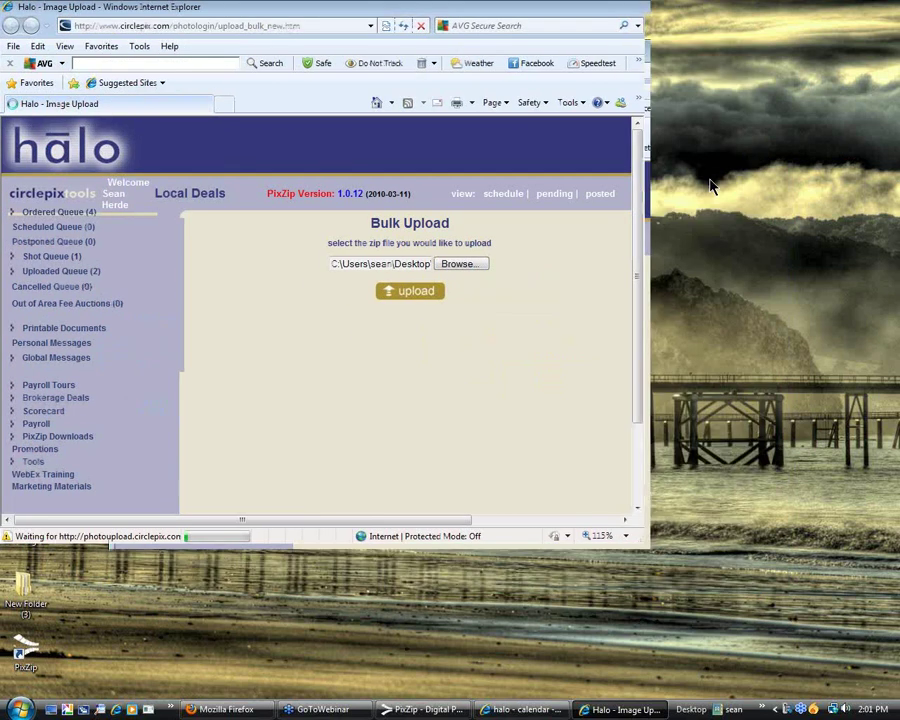